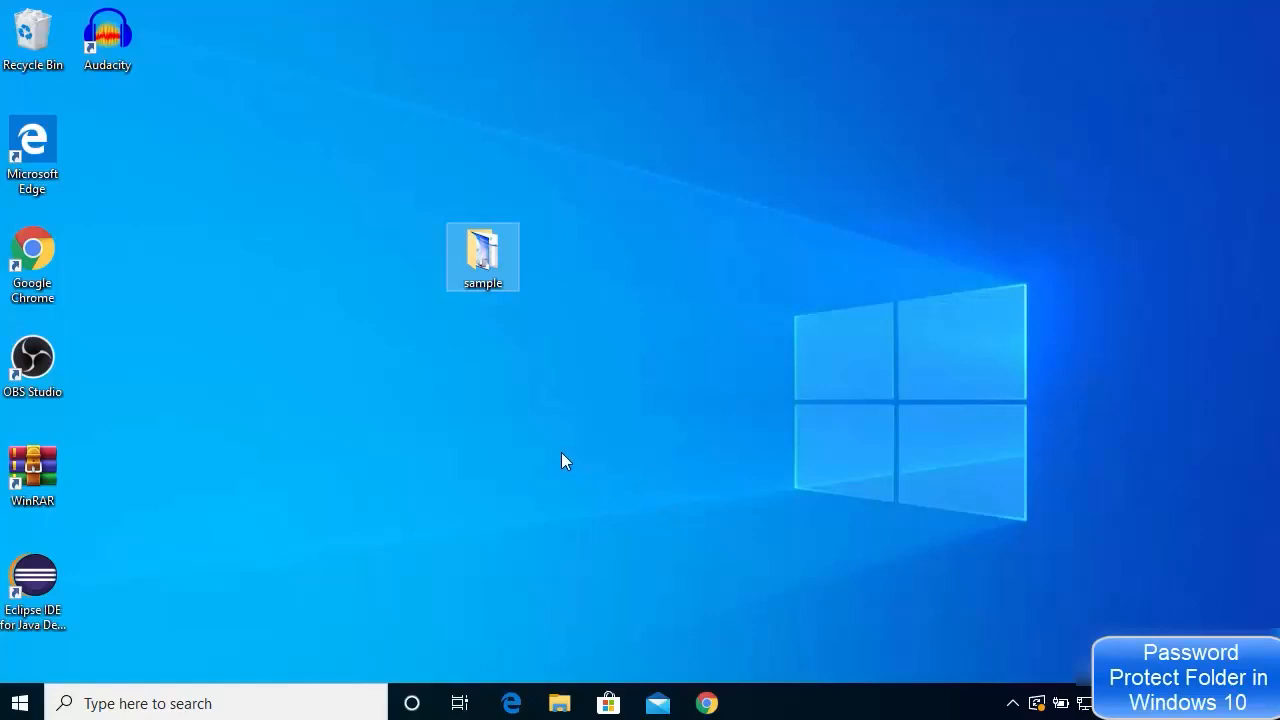
Open the sample folder and check its two files, image1.png and sample-small.mp4
double_click(486, 266)
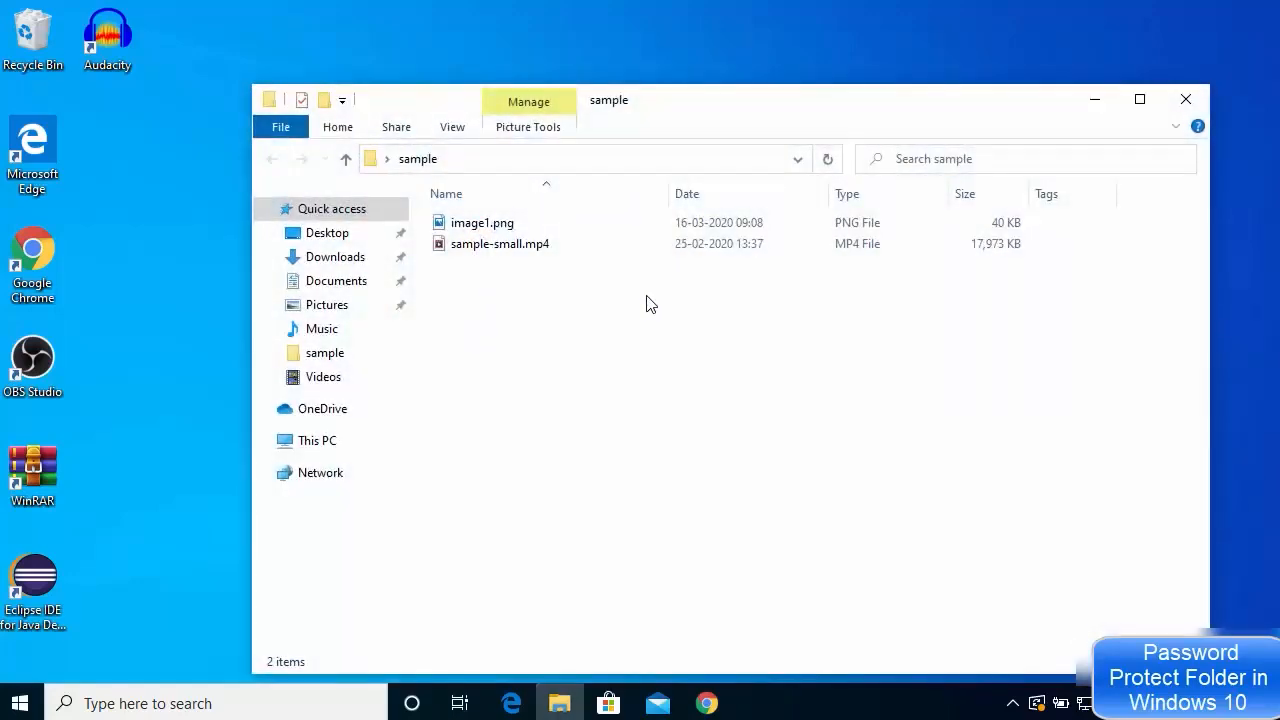
left_click_drag(647, 296, 470, 210)
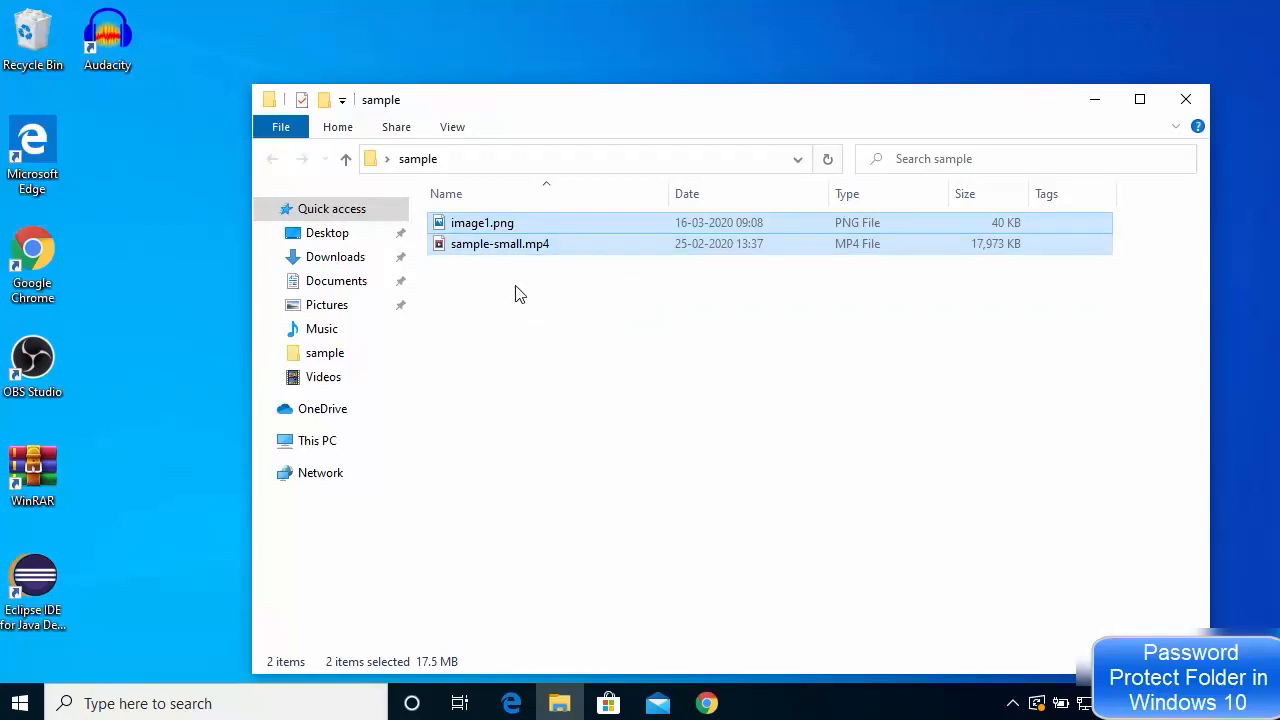
left_click(519, 293)
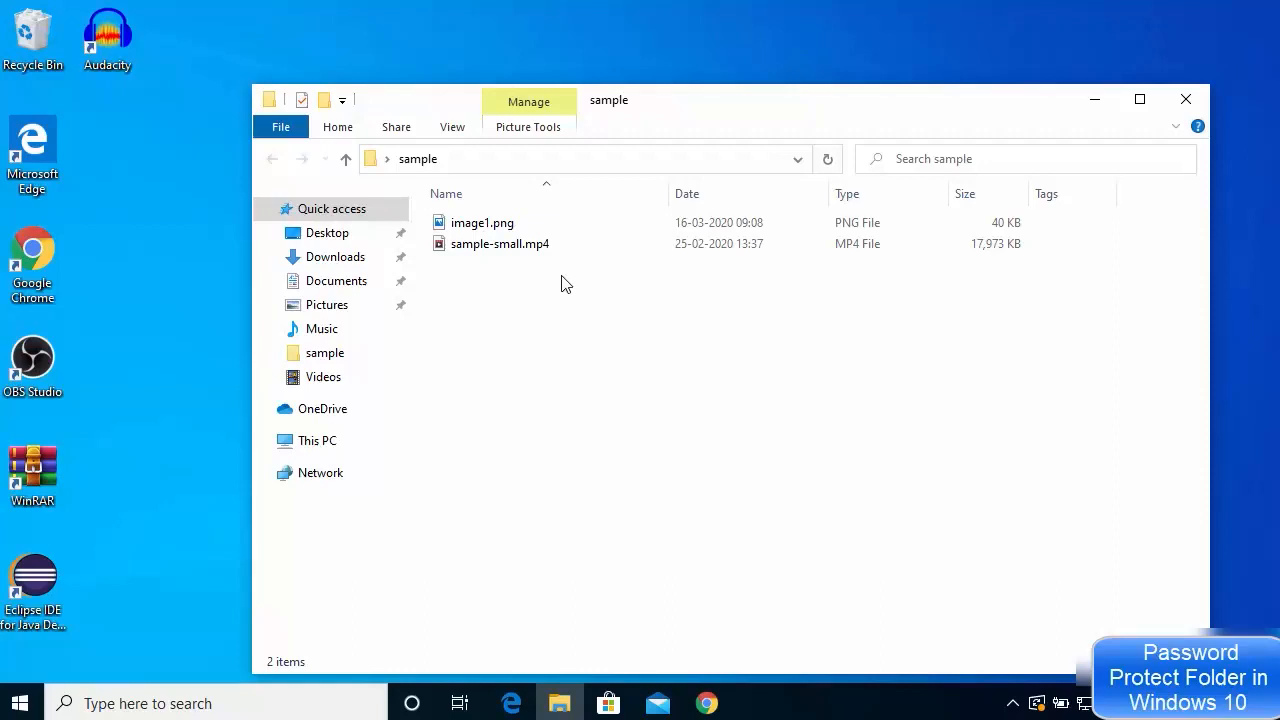
Create a new empty text document named FolderLock.txt in the sample folder and select it
right_click(565, 277)
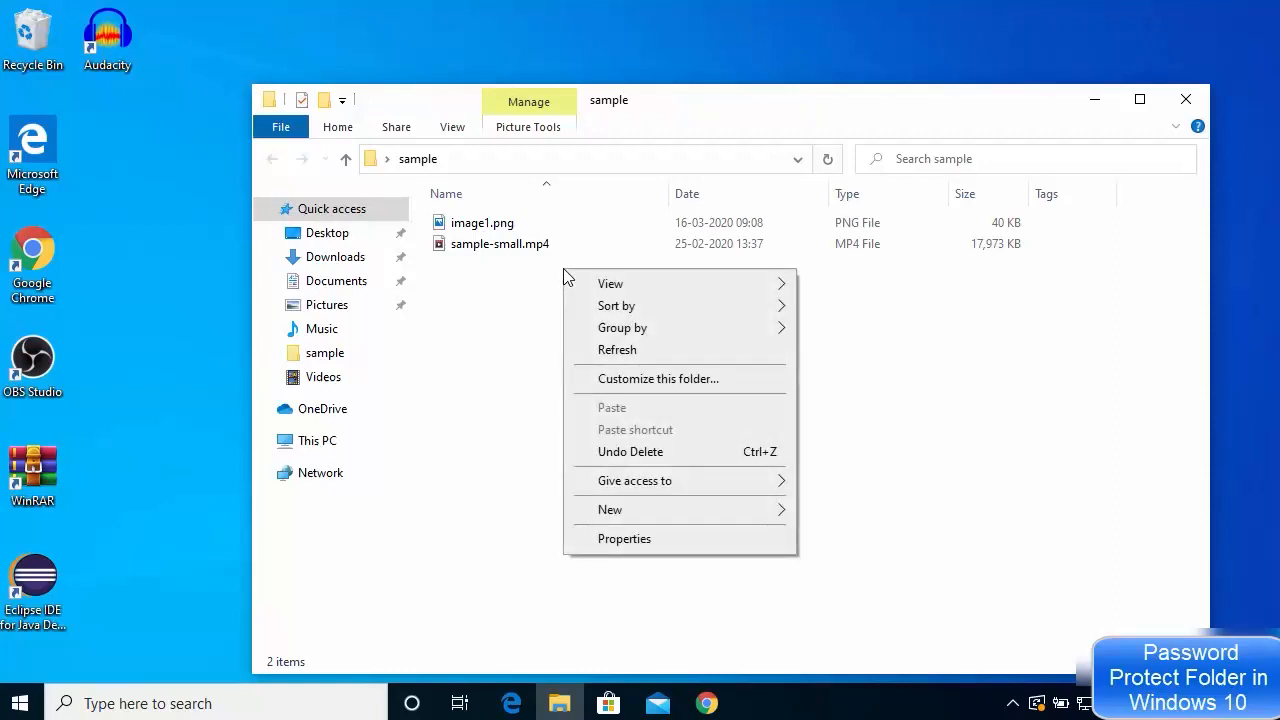
mouse_move(692, 514)
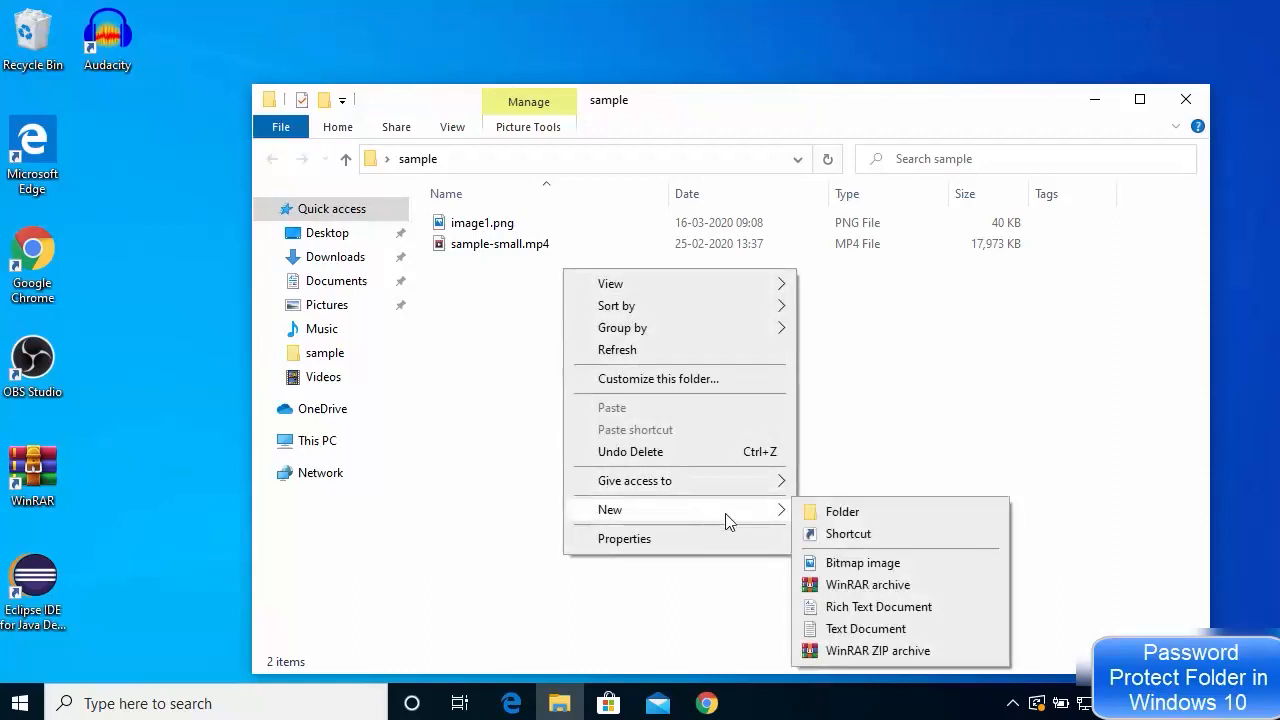
left_click(856, 631)
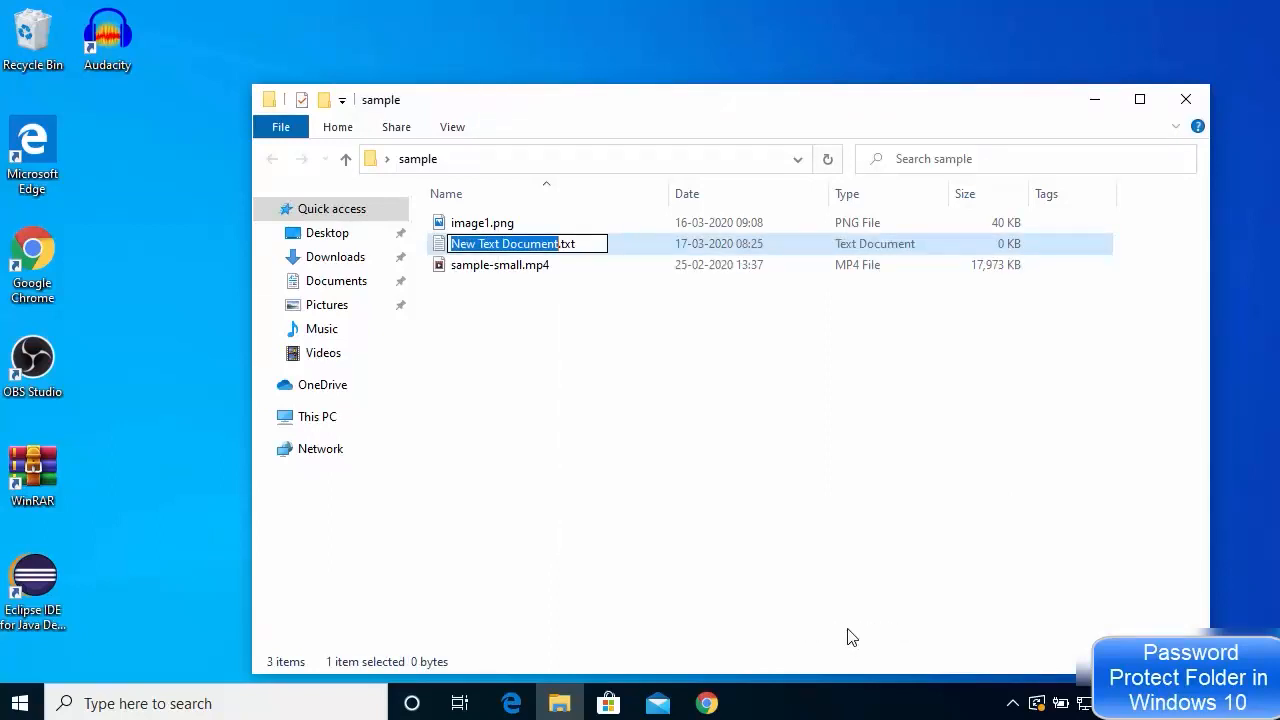
type("Folder")
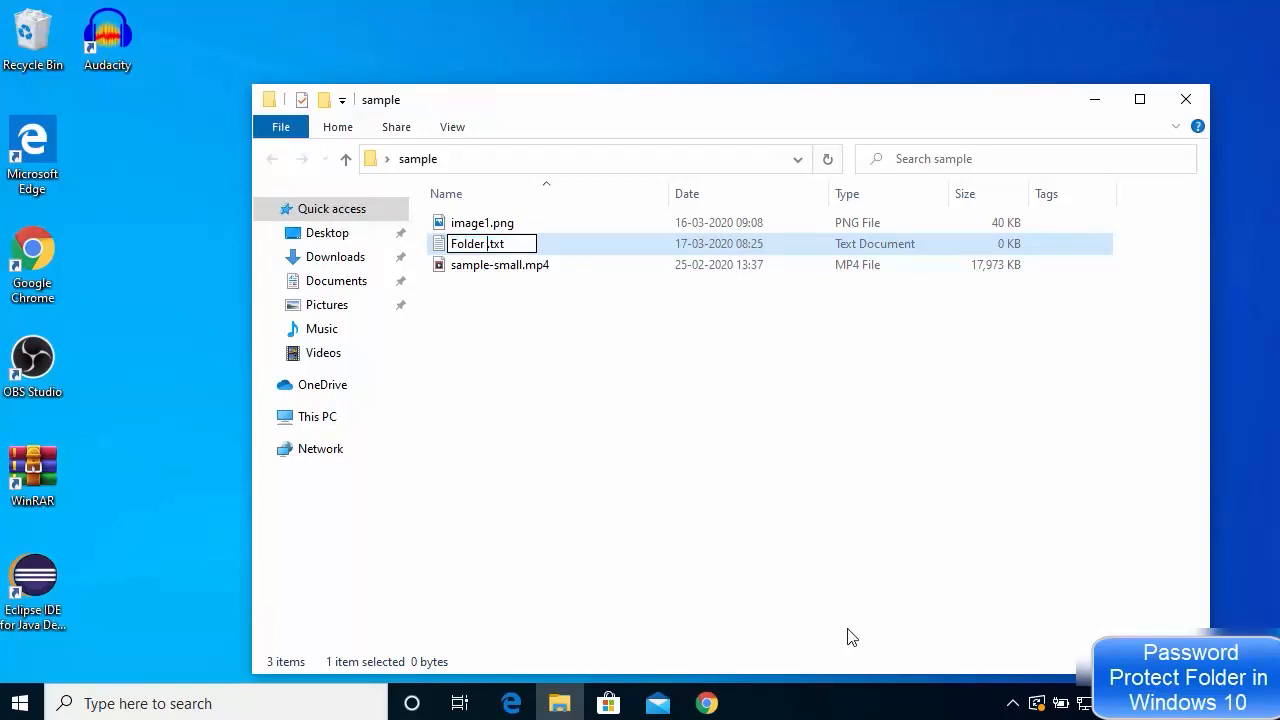
key("BackSpace")
type("Lock")
key("Return")
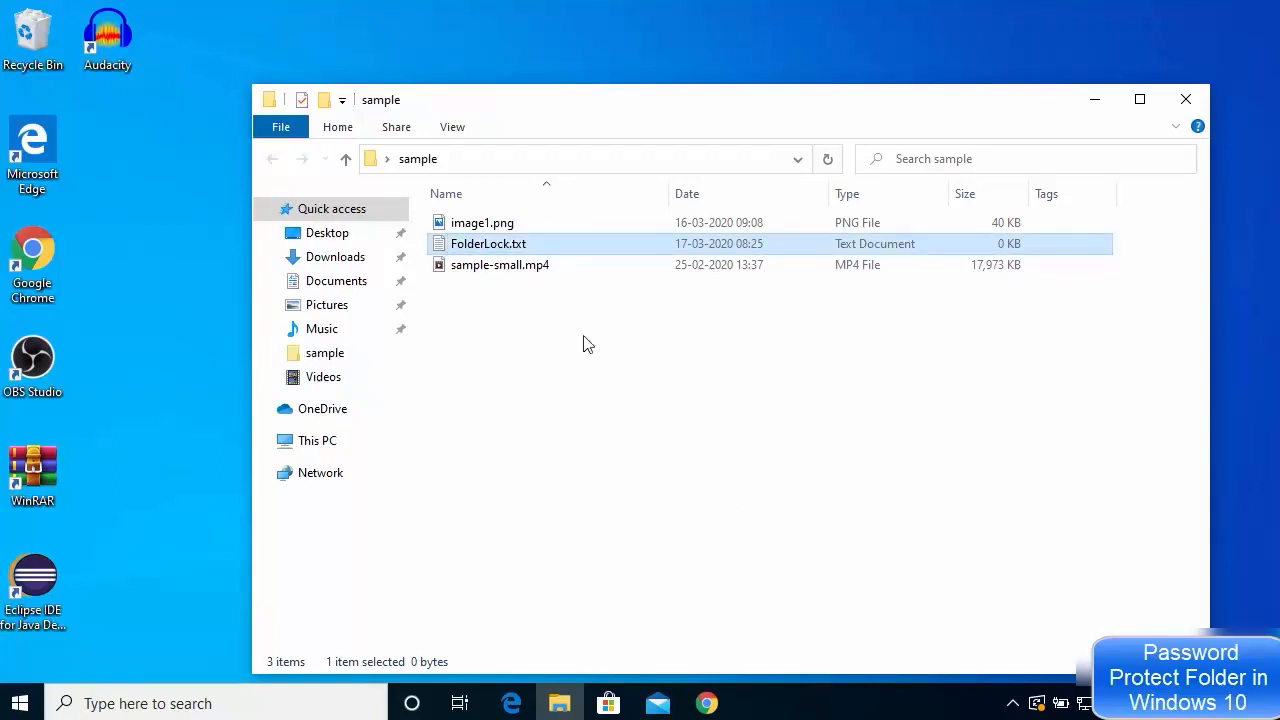
left_click(500, 264)
left_click(495, 241)
Open FolderLock.txt in Notepad and maximize the editor window
double_click(497, 245)
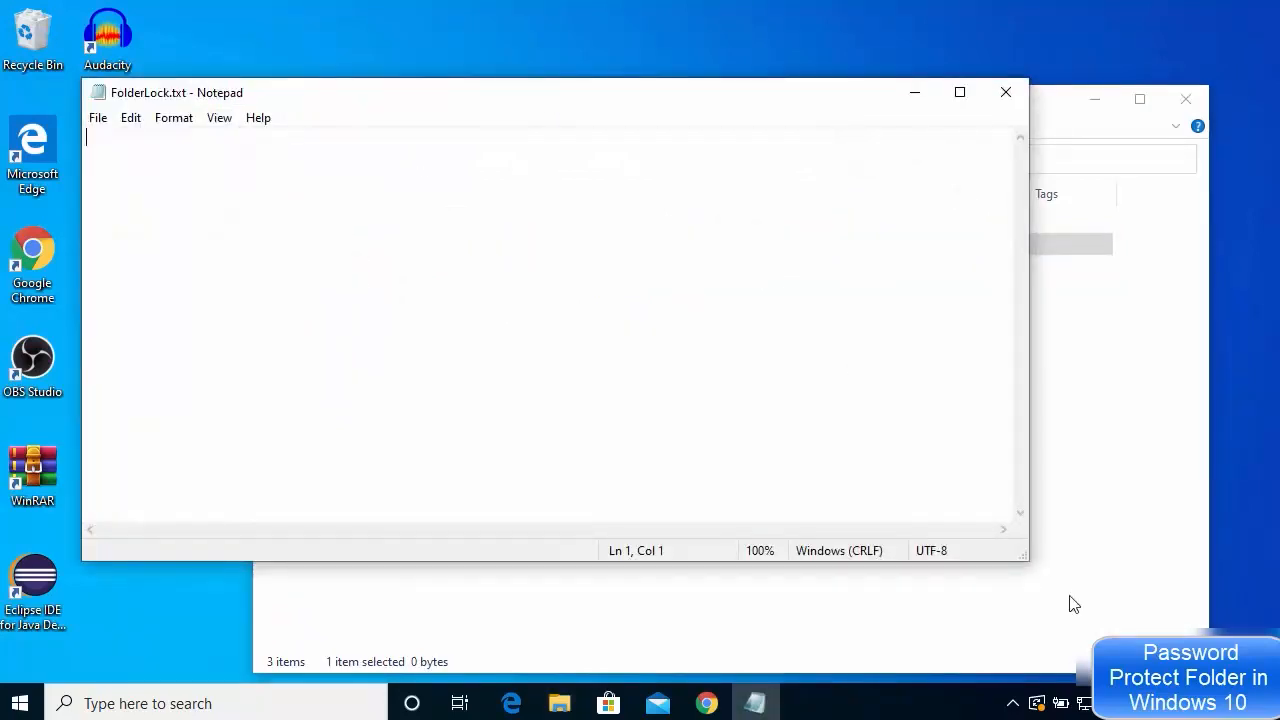
left_click_drag(1025, 555, 1199, 677)
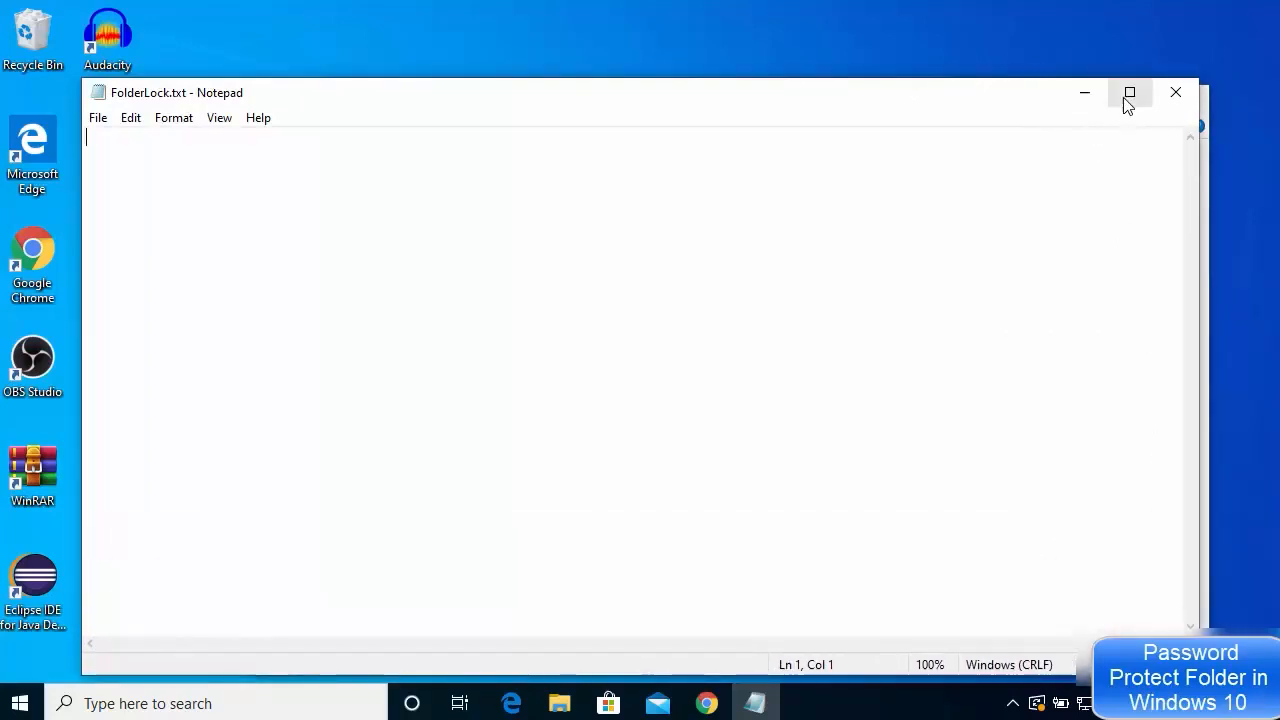
left_click(1129, 92)
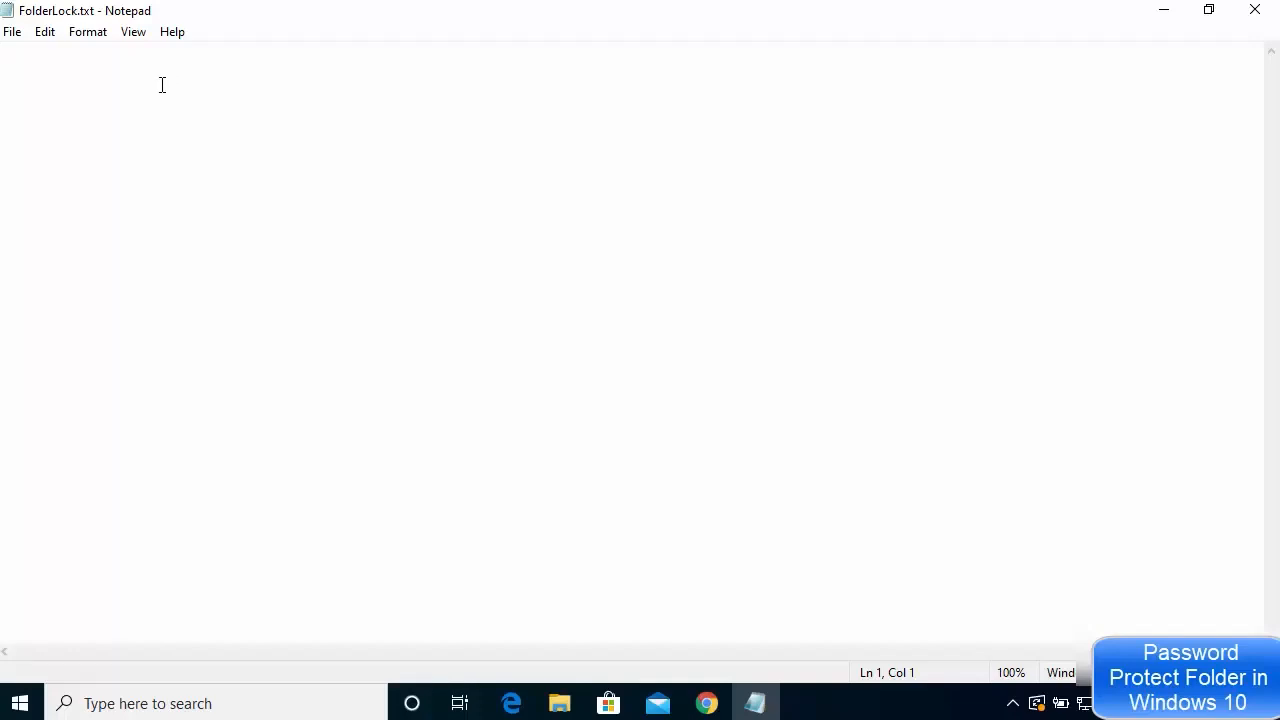
Paste the folder-lock batch script into FolderLock.txt
key("ctrl+v")
scroll(230, 190, "up", 4)
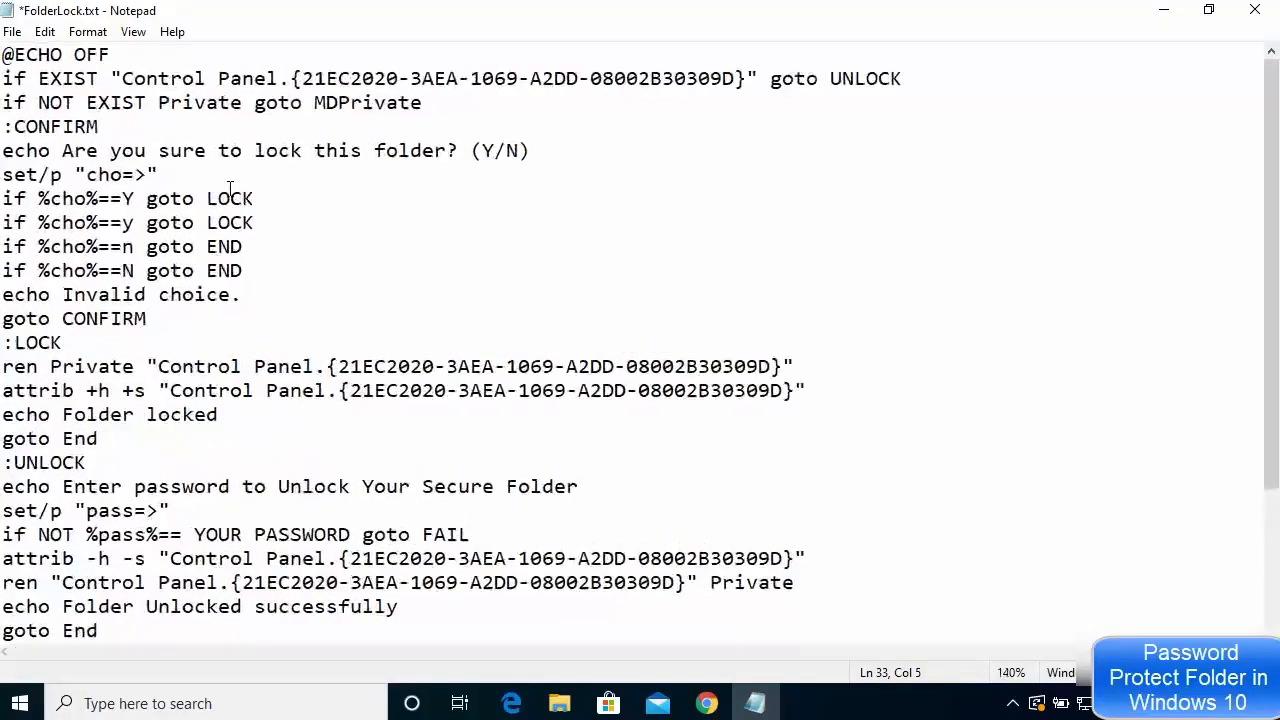
scroll(229, 188, "up", 5)
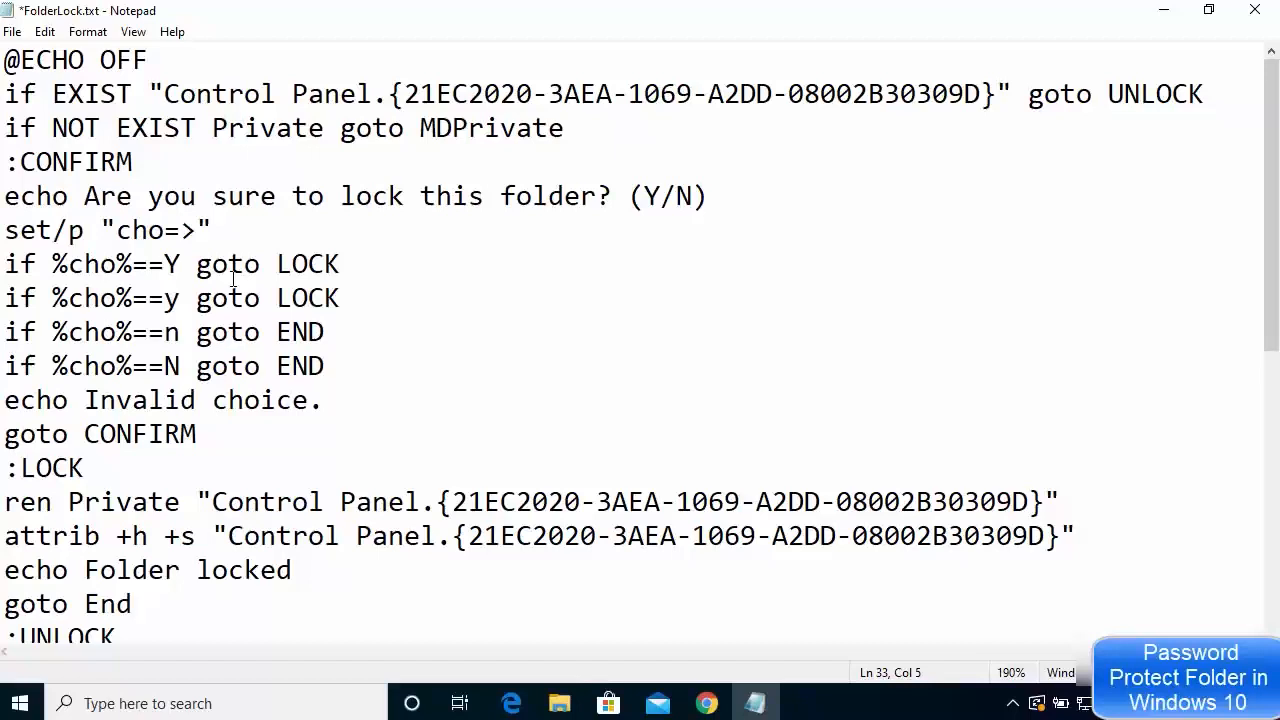
Find the password check line and select the YOUR PASSWORD placeholder
left_click(275, 177)
left_click(213, 331)
scroll(213, 331, "down", 2)
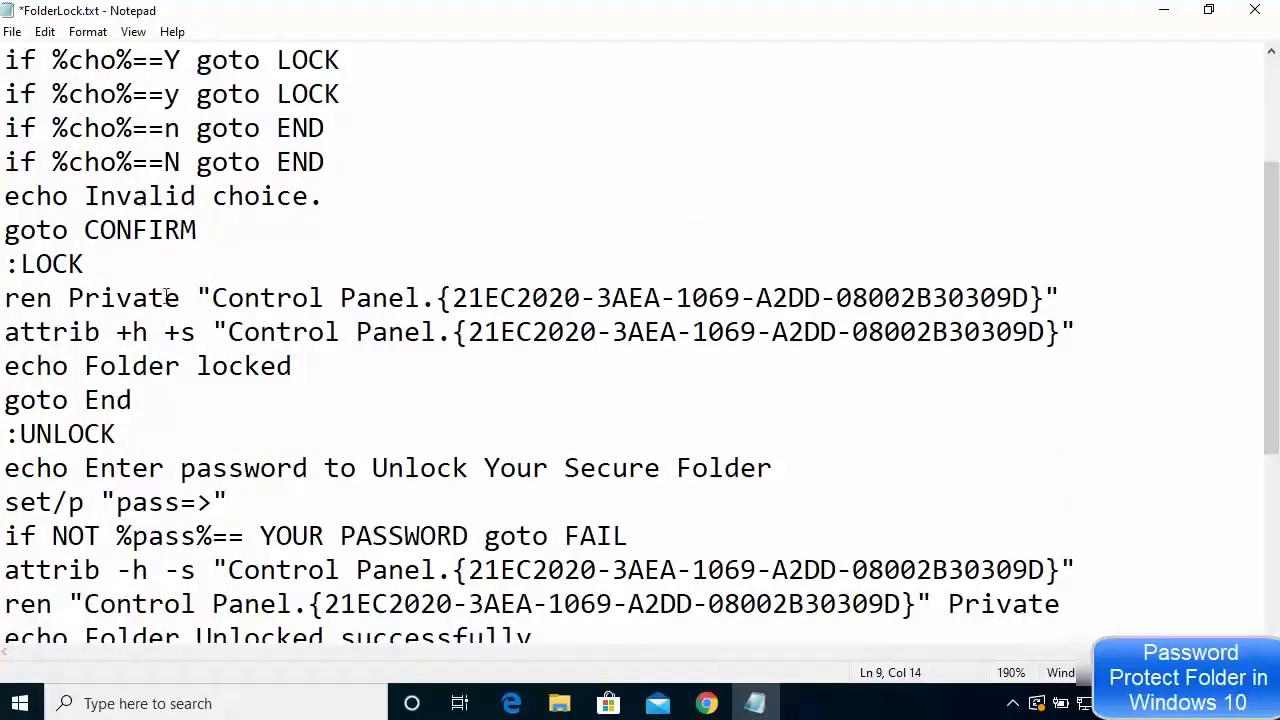
scroll(199, 280, "down", 1)
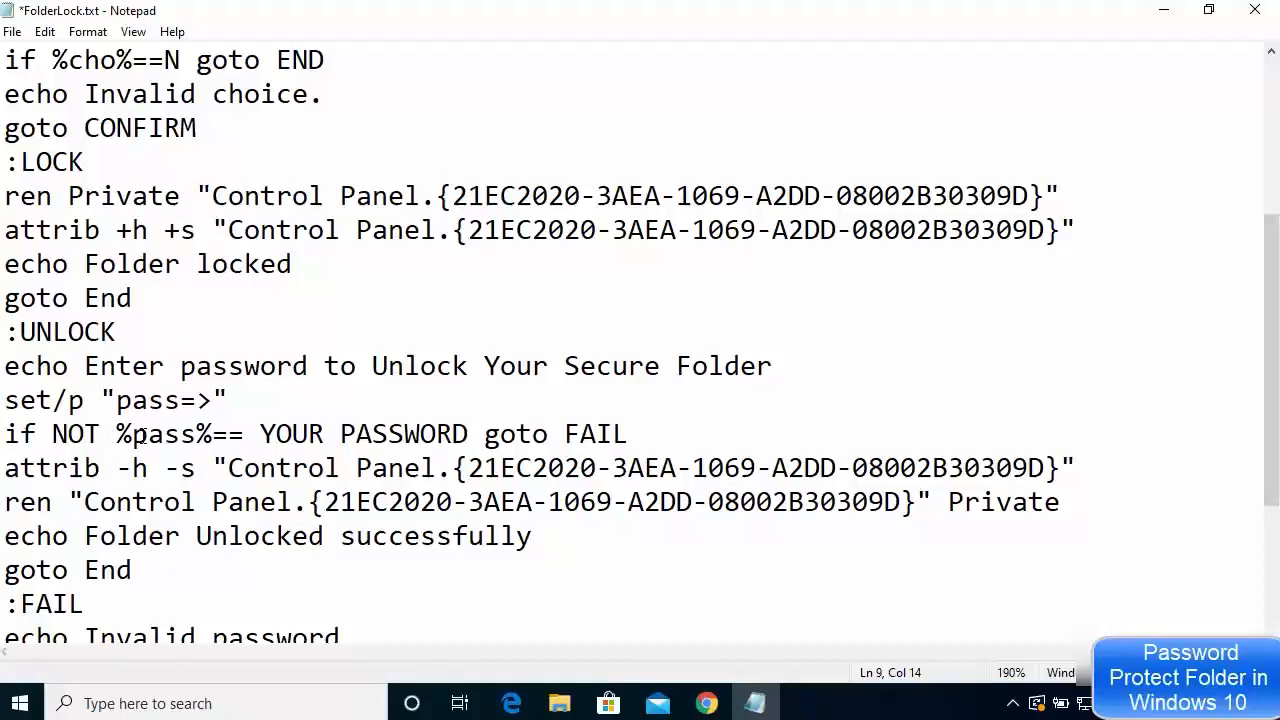
left_click(162, 434)
left_click_drag(260, 434, 468, 433)
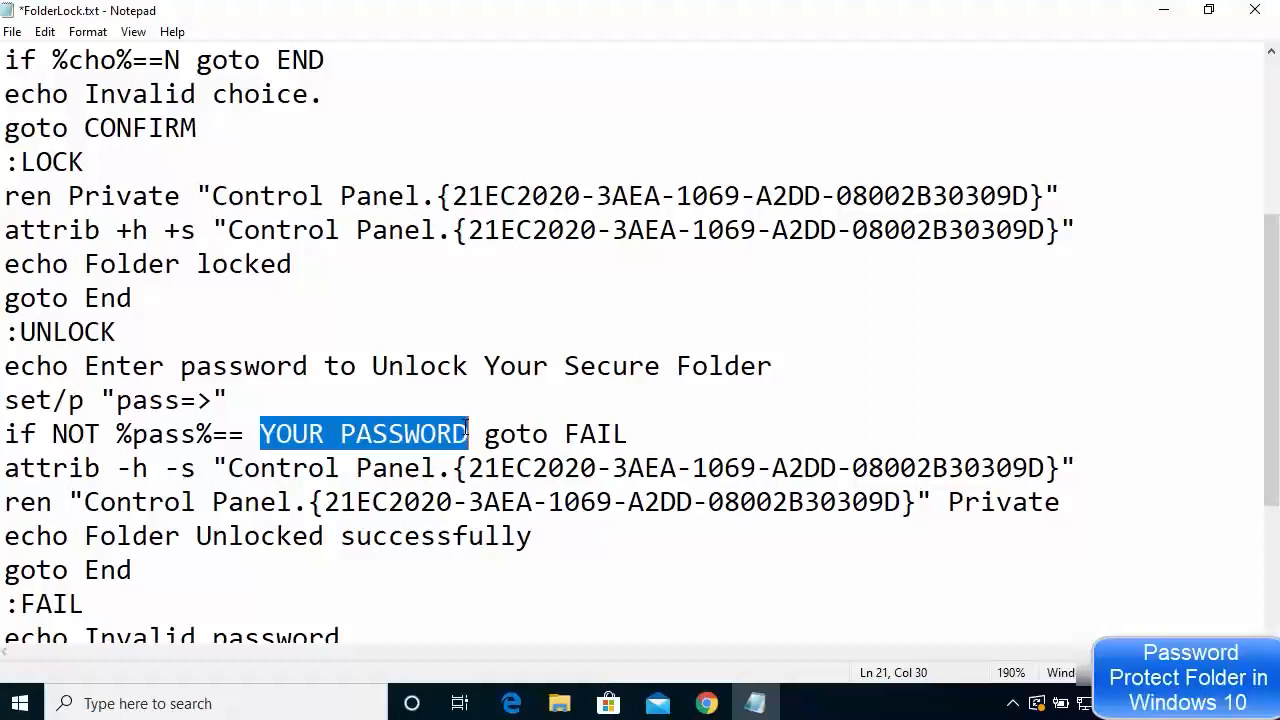
key("BackSpace")
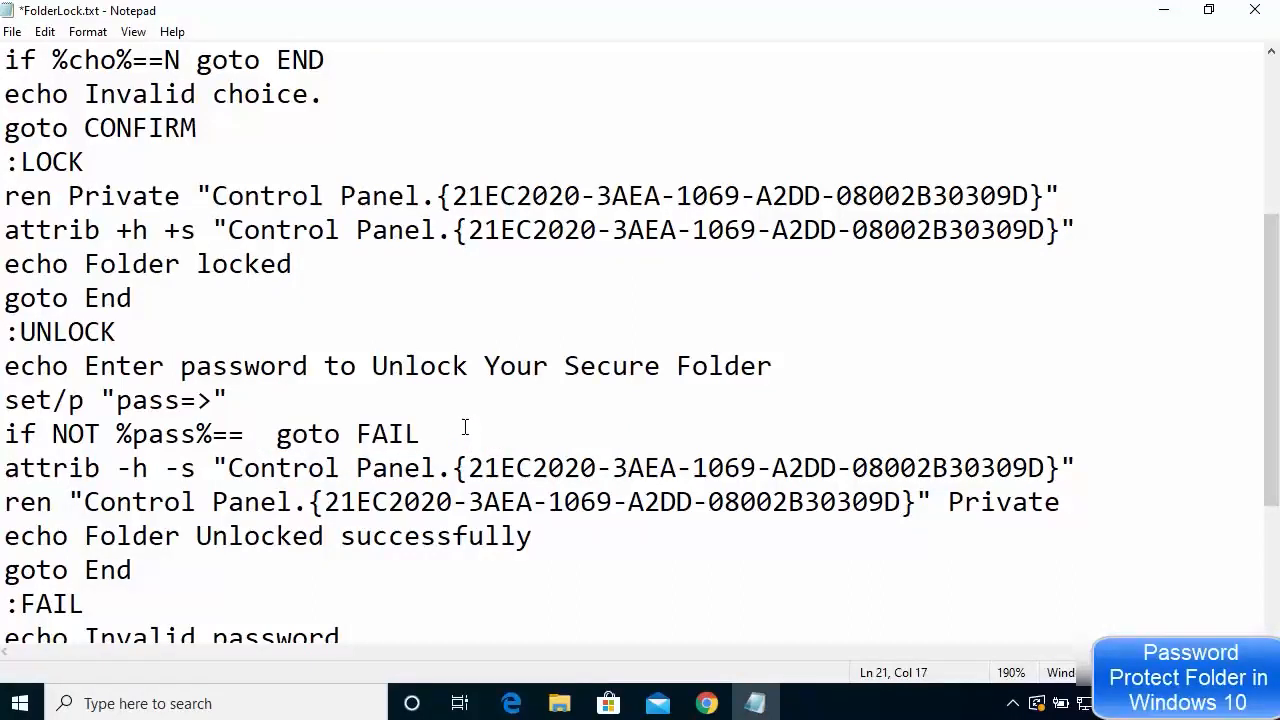
type("pass")
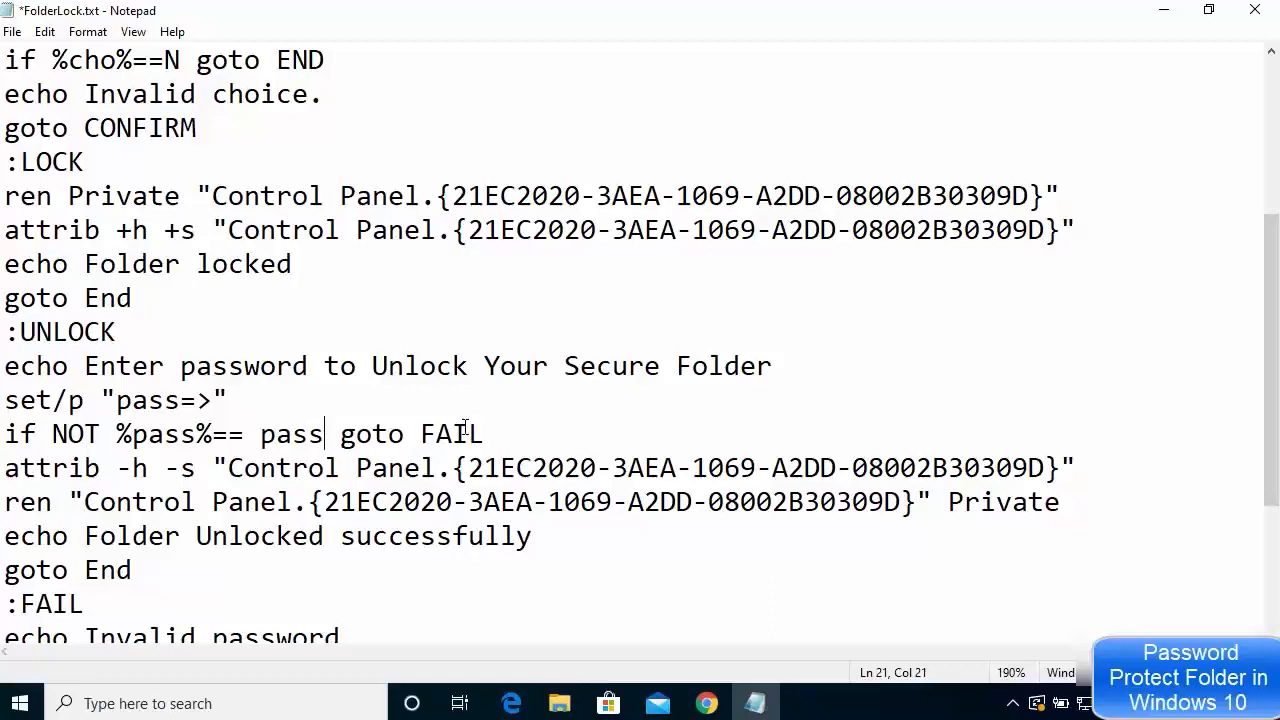
type("123")
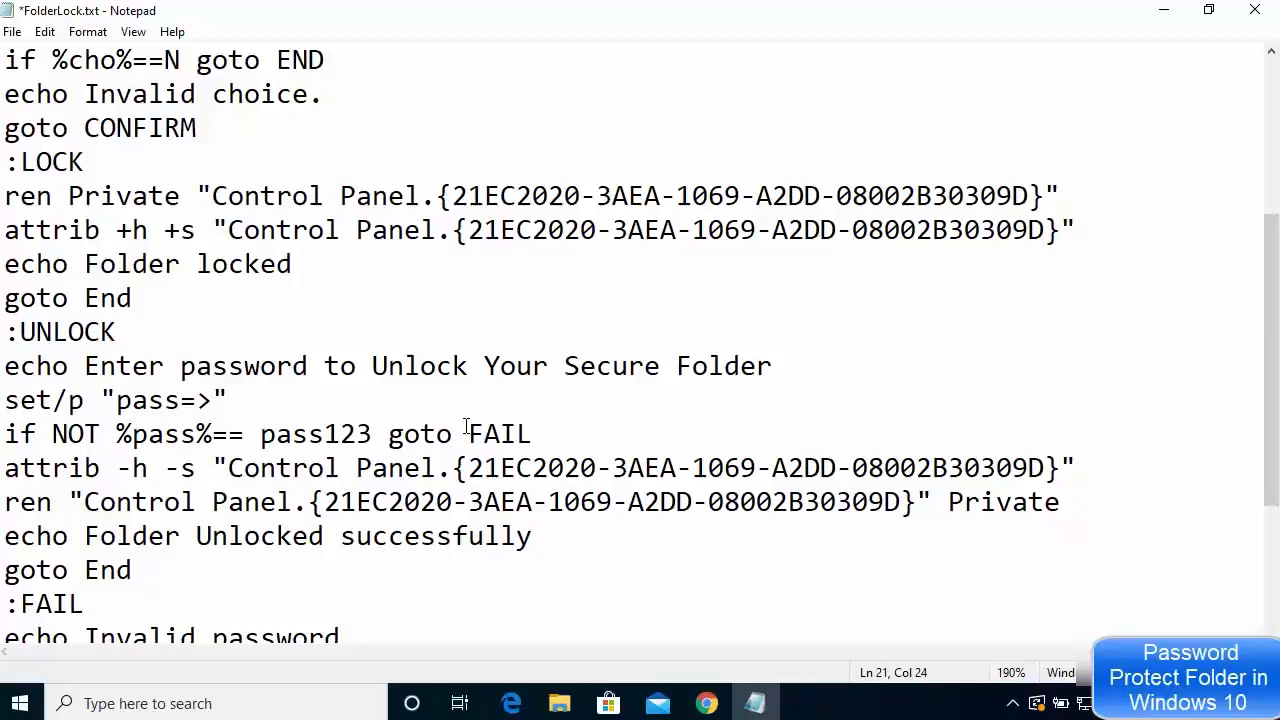
double_click(296, 434)
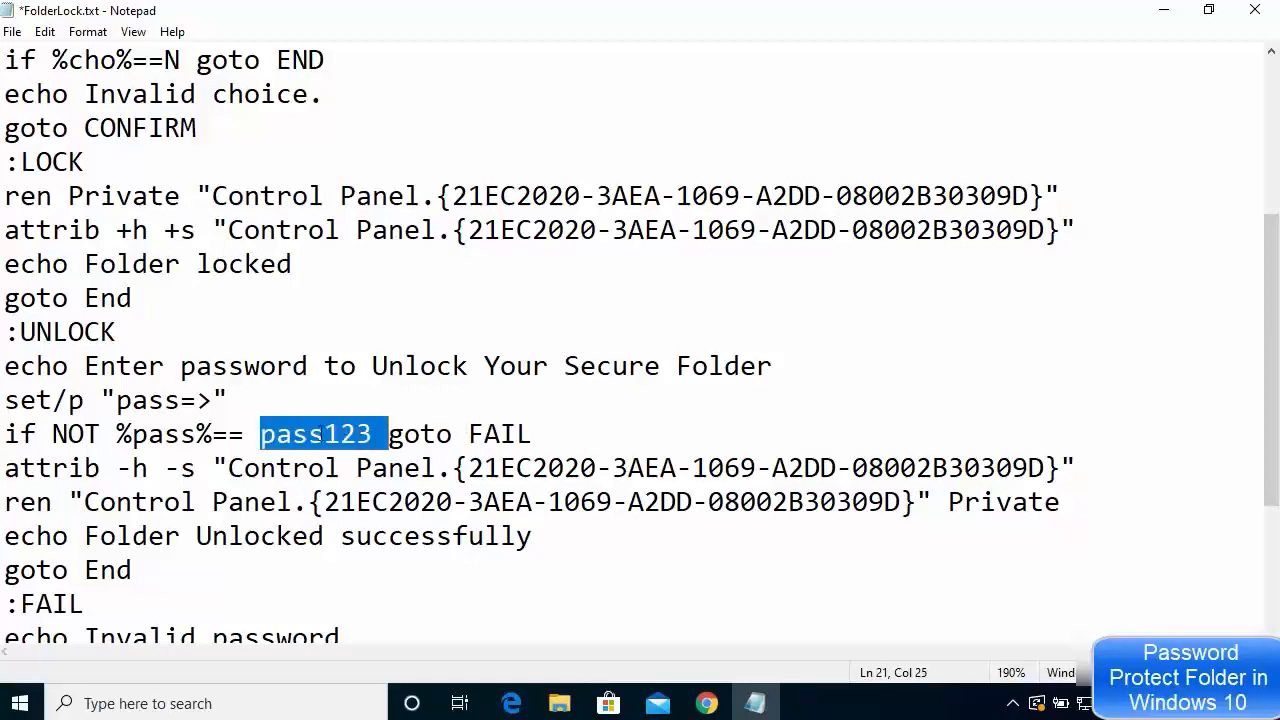
left_click(385, 434)
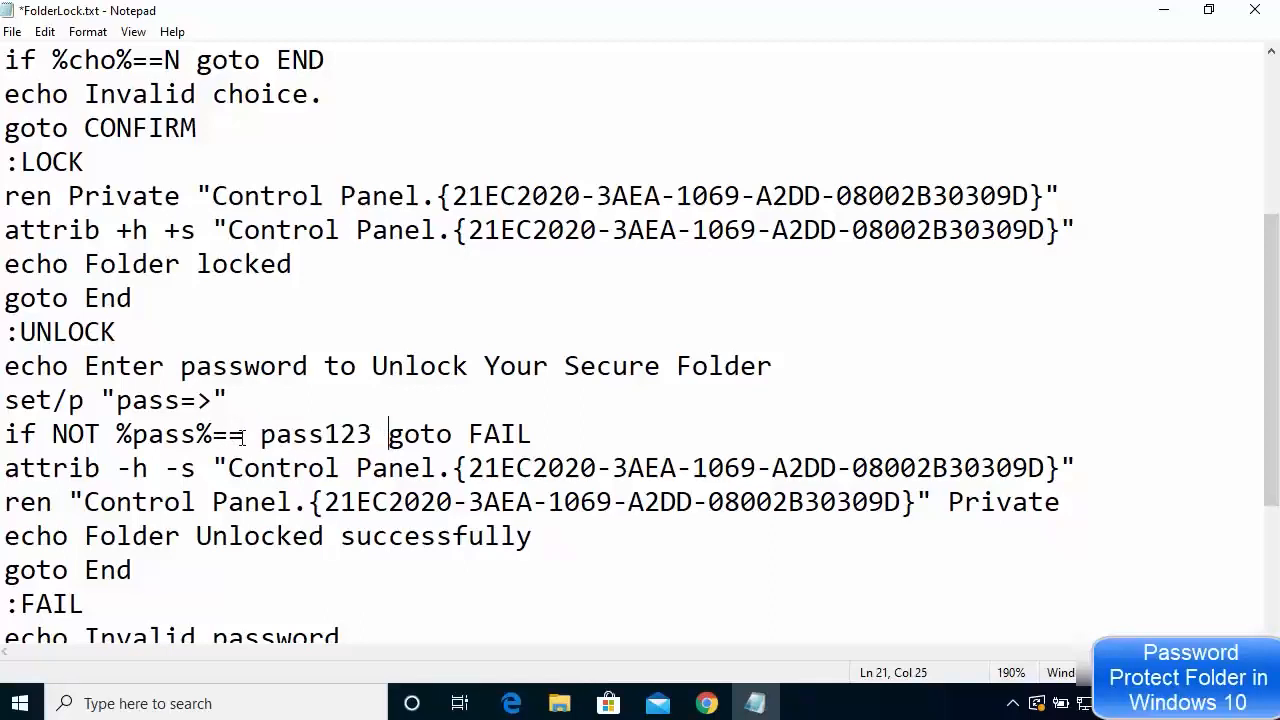
left_click_drag(244, 434, 261, 434)
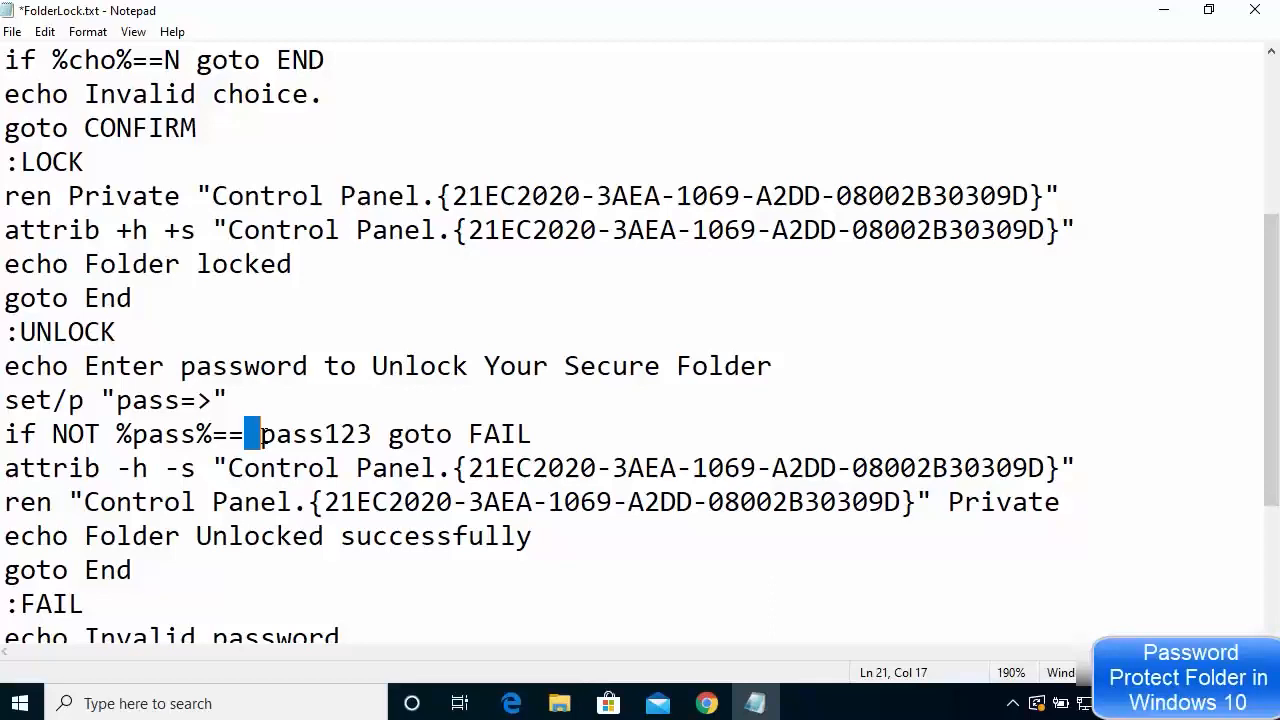
left_click(371, 434)
left_click_drag(372, 434, 388, 434)
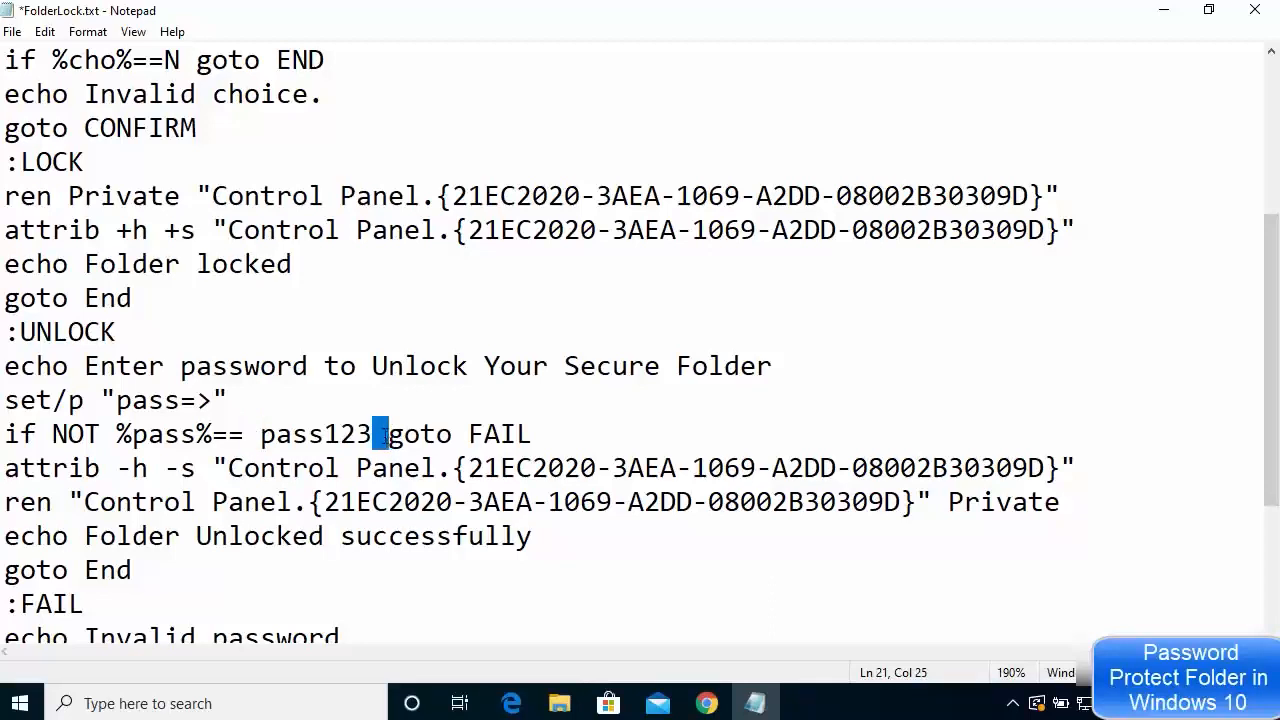
left_click(385, 400)
left_click_drag(437, 12, 462, 50)
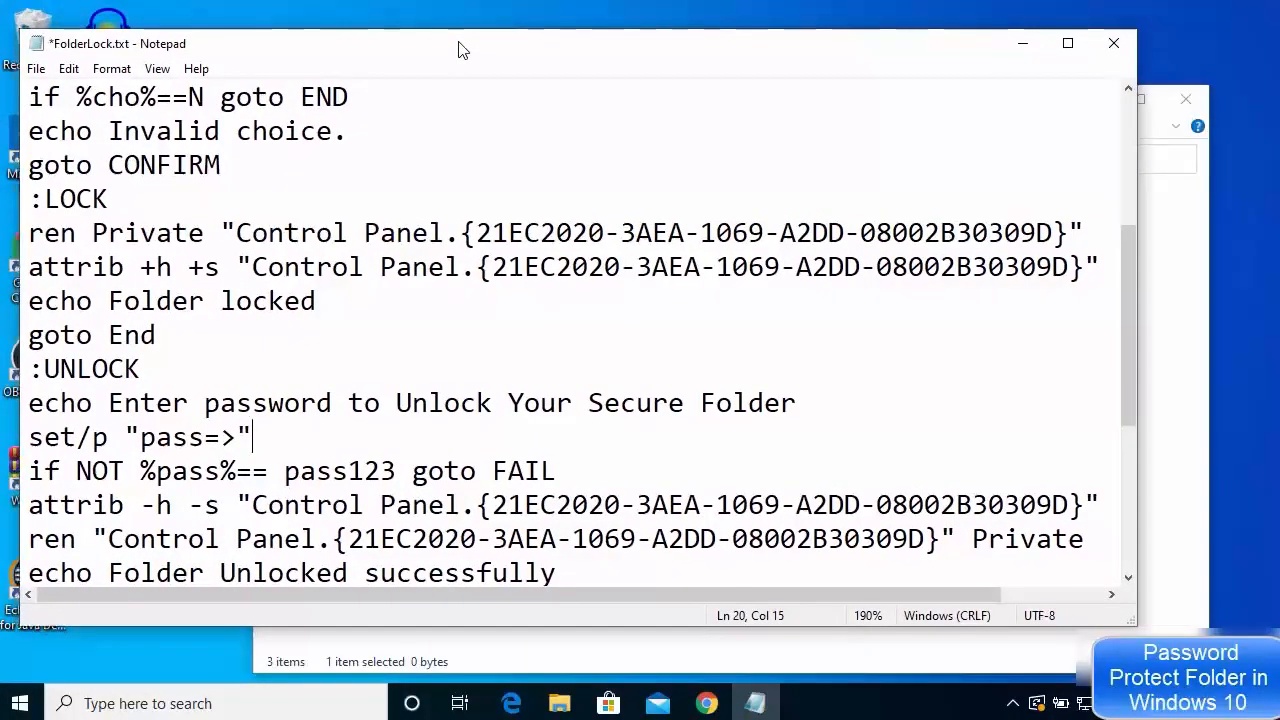
Open Notepad's Save As dialog, which proposes FolderLock.txt in the sample folder
left_click(36, 69)
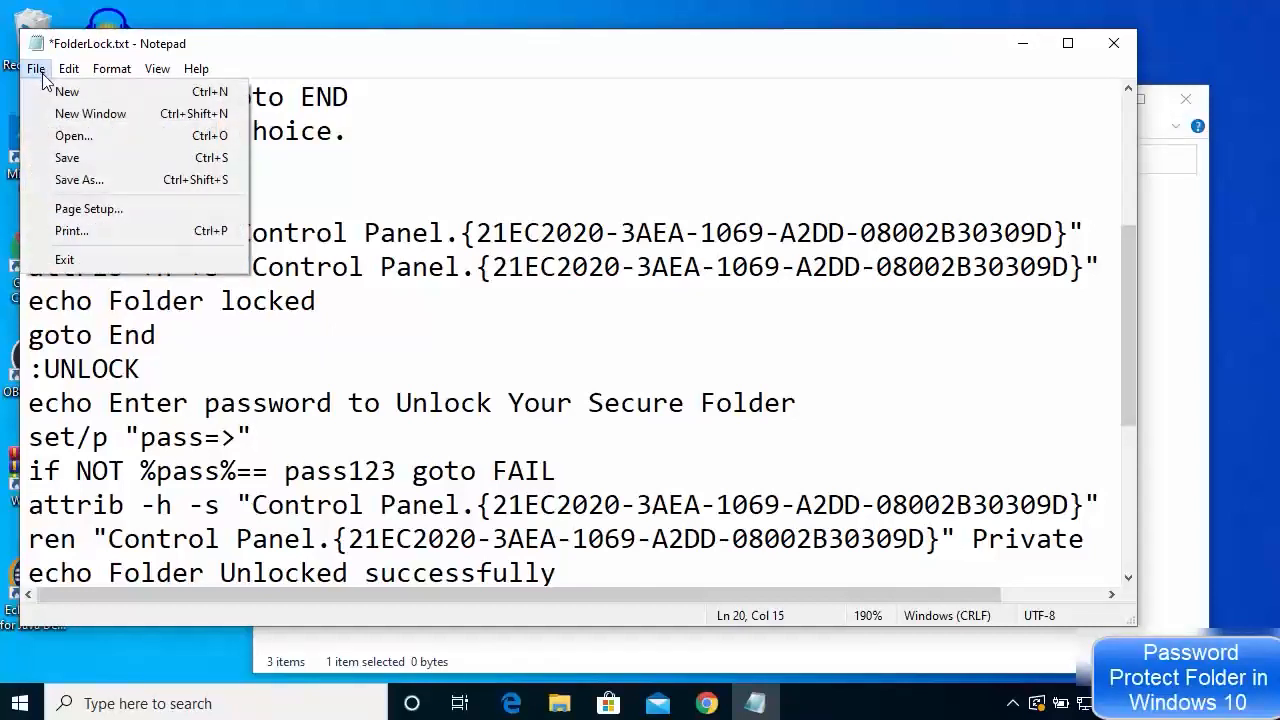
left_click(80, 181)
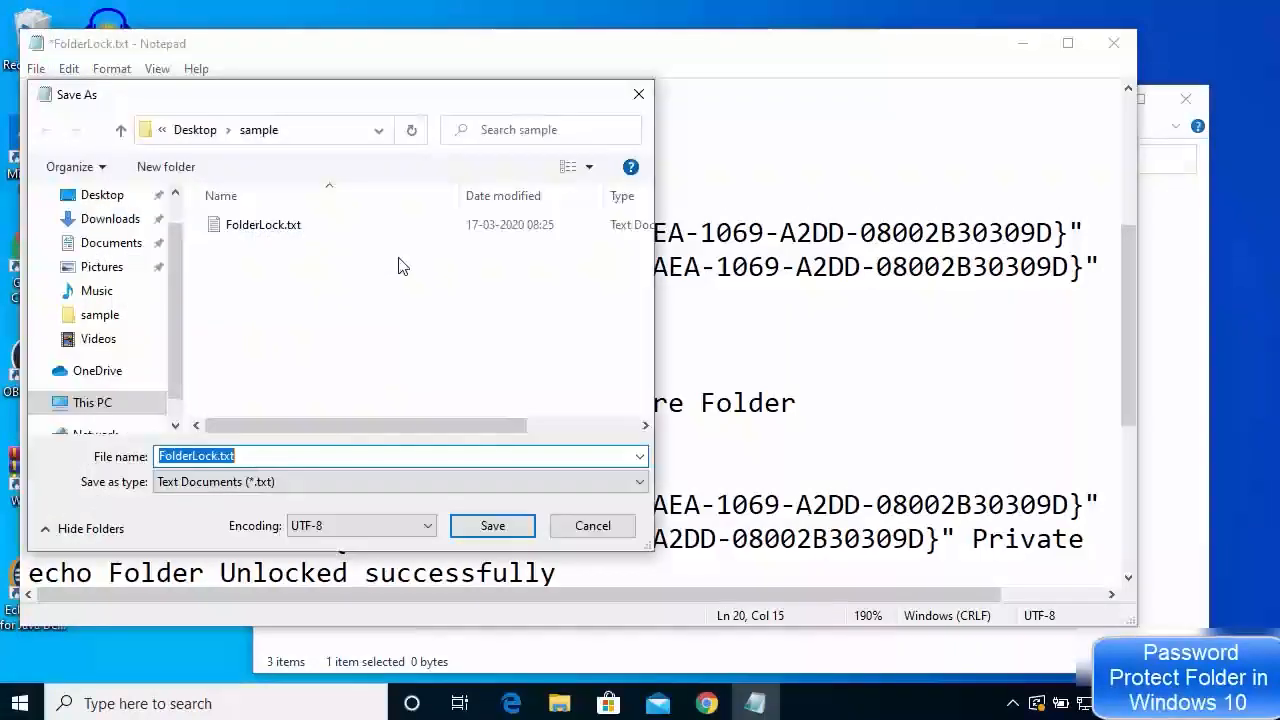
Save the script as FolderLock.bat with file type All Files (*.*) in the sample folder
left_click(257, 455)
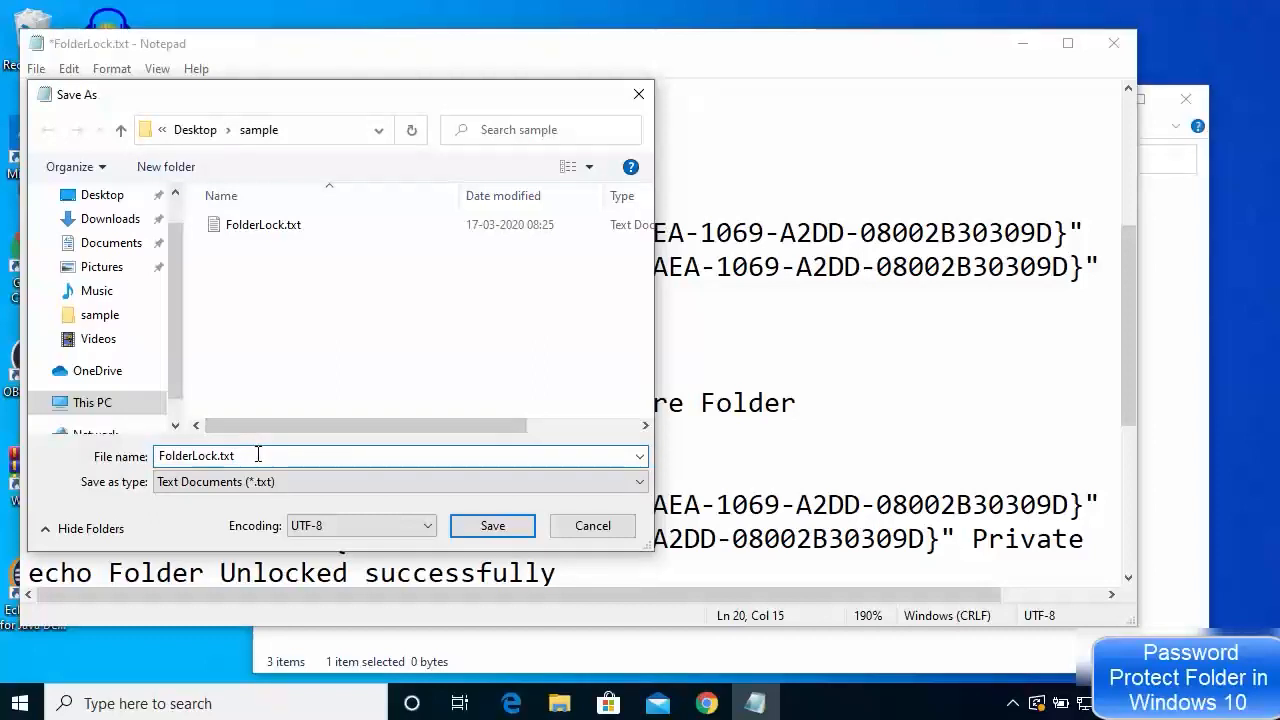
key("BackSpace")
key("BackSpace")
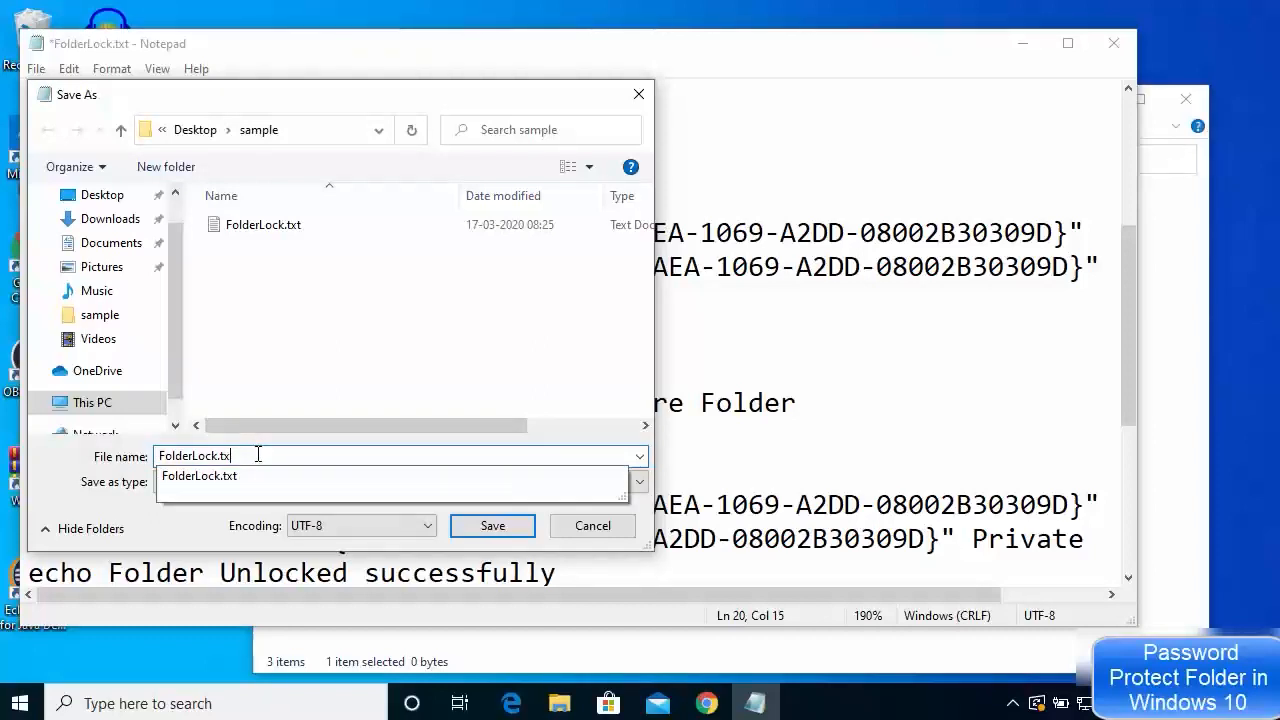
key("BackSpace")
type("bat")
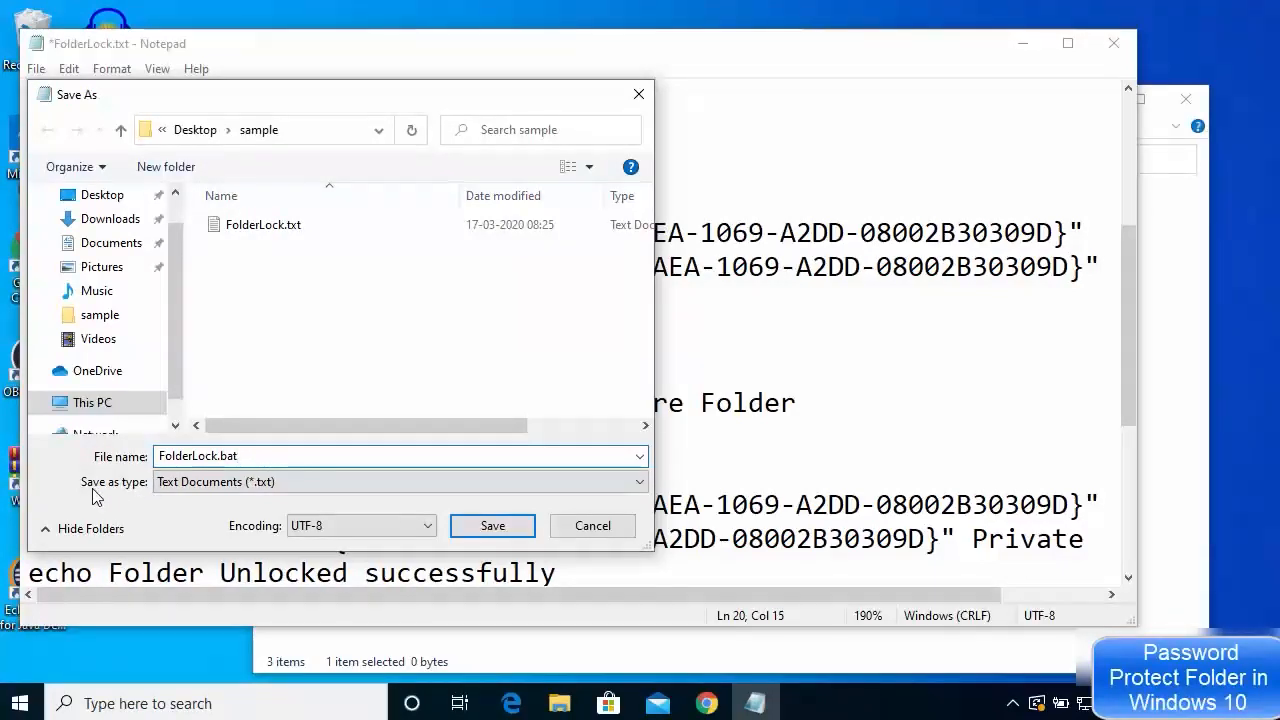
left_click(208, 489)
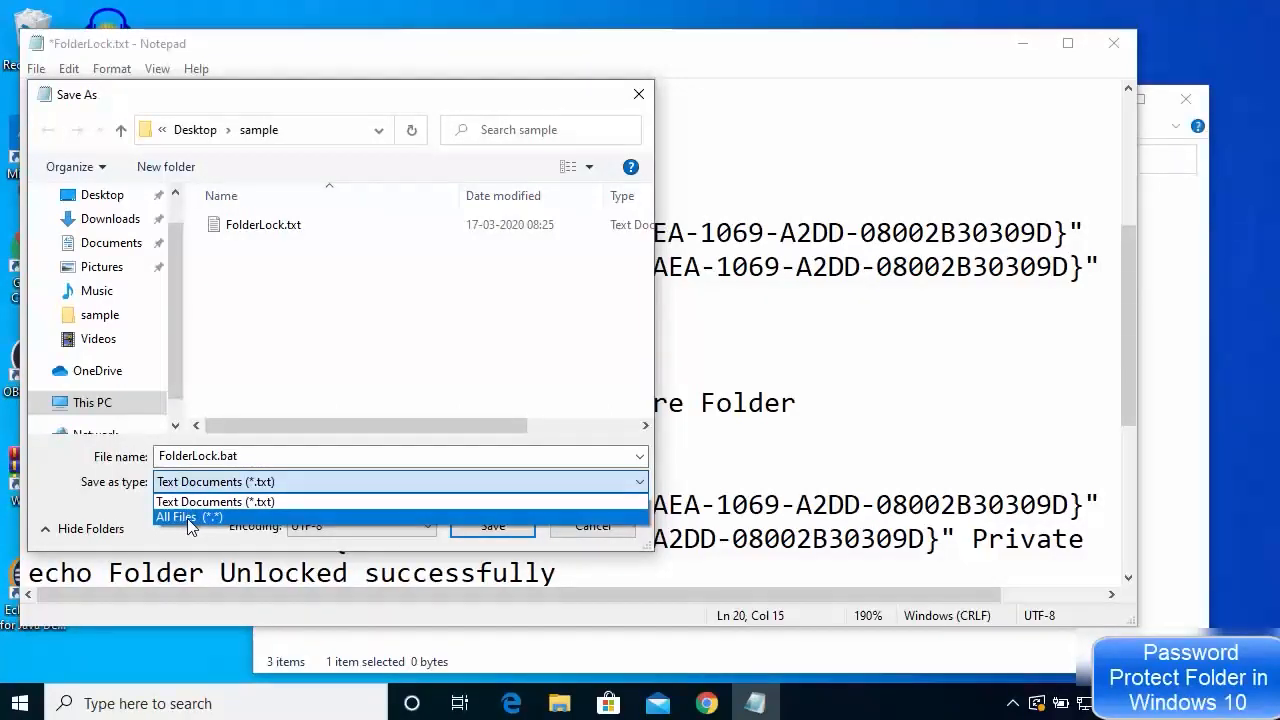
left_click(188, 518)
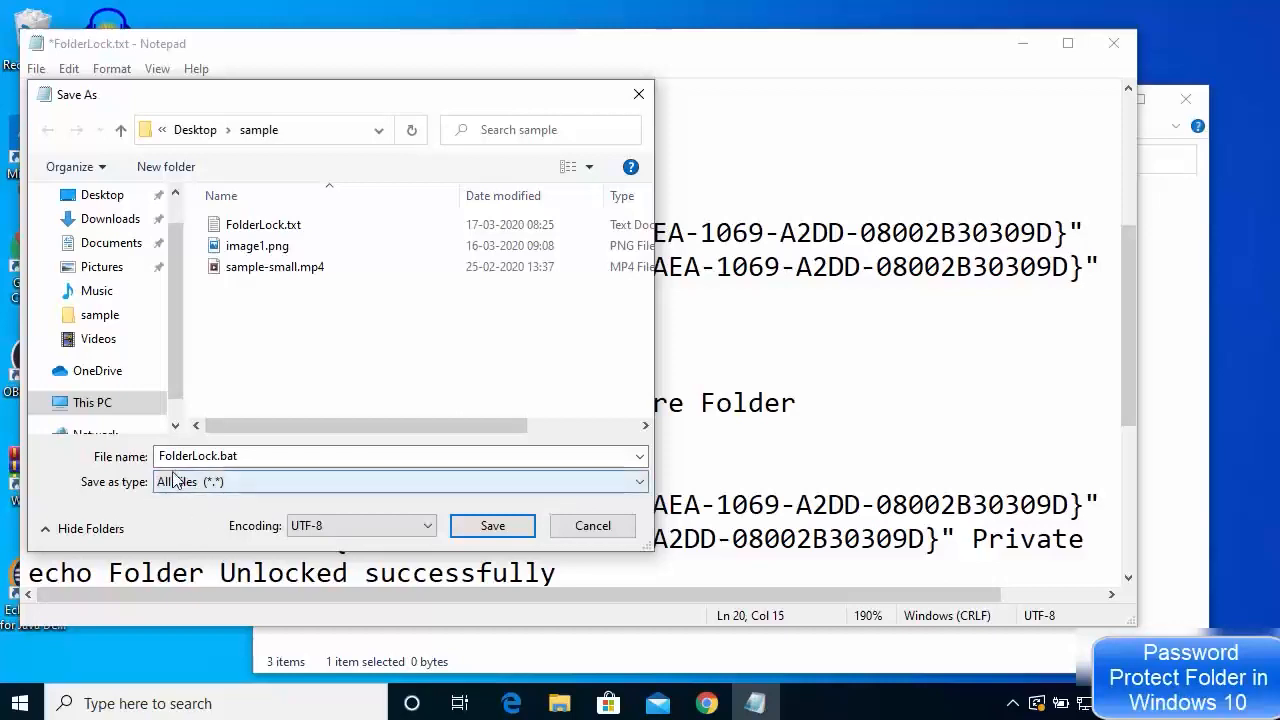
left_click(214, 459)
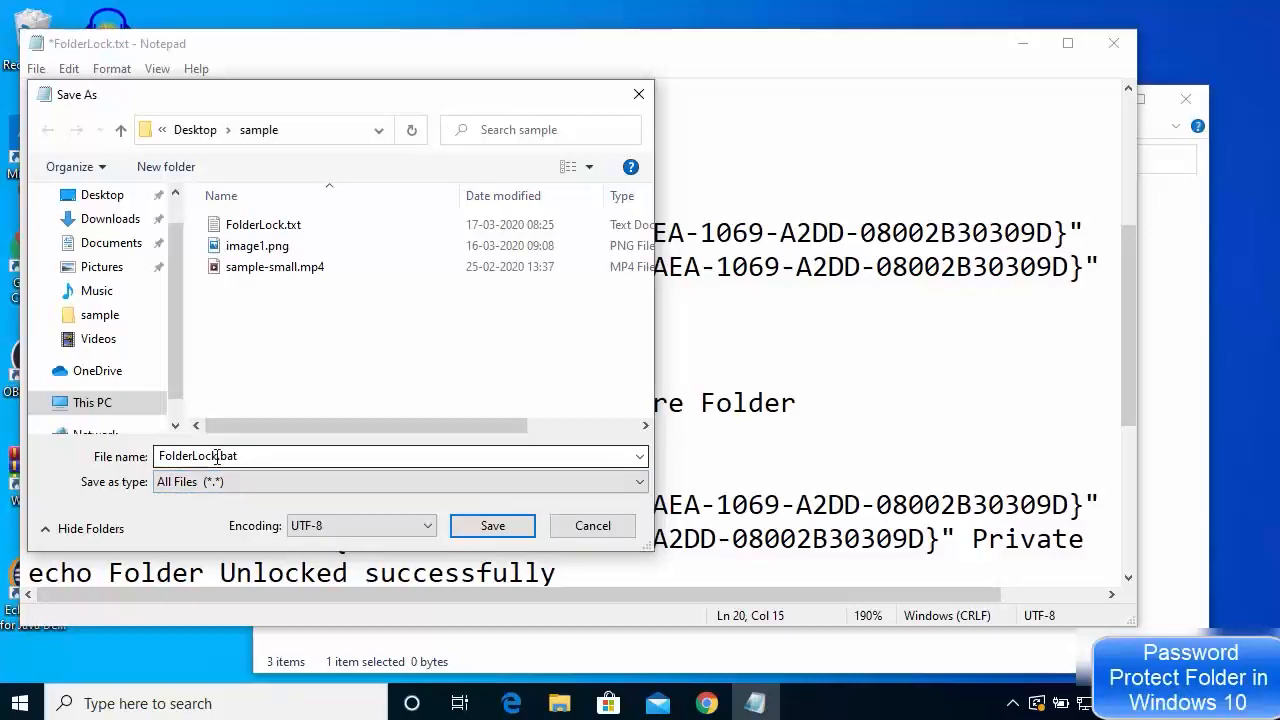
double_click(224, 459)
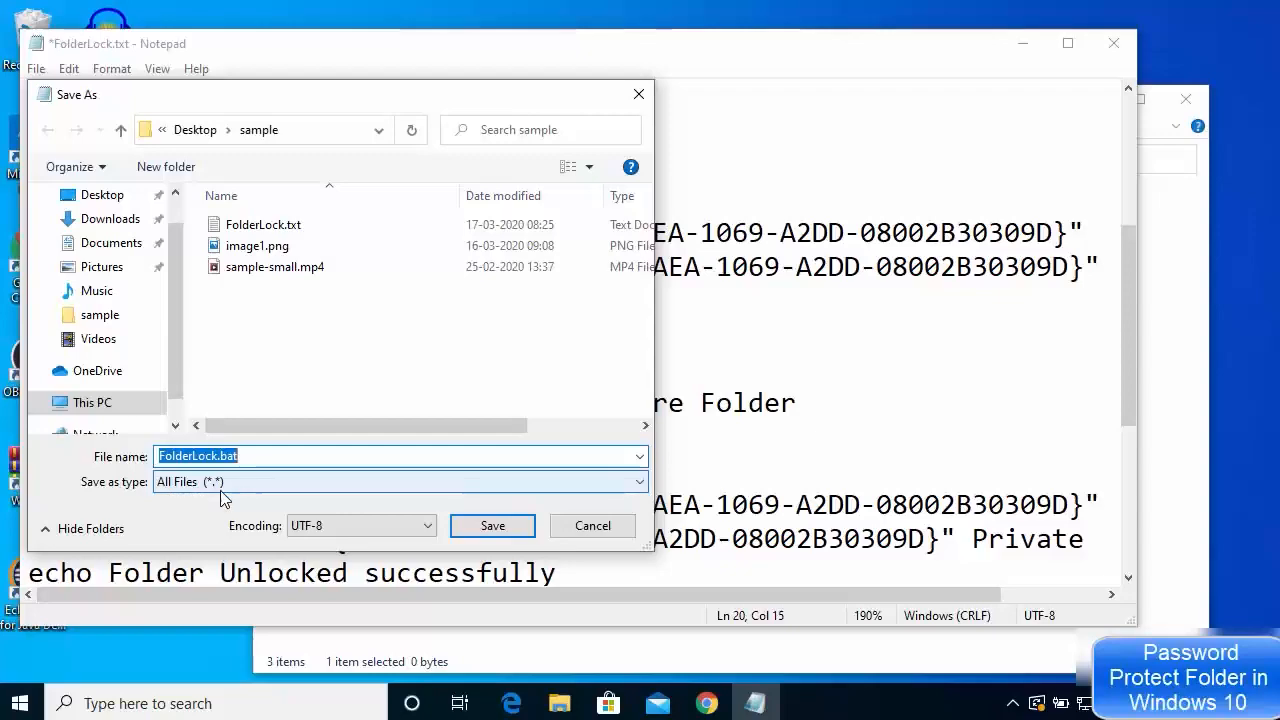
left_click(487, 530)
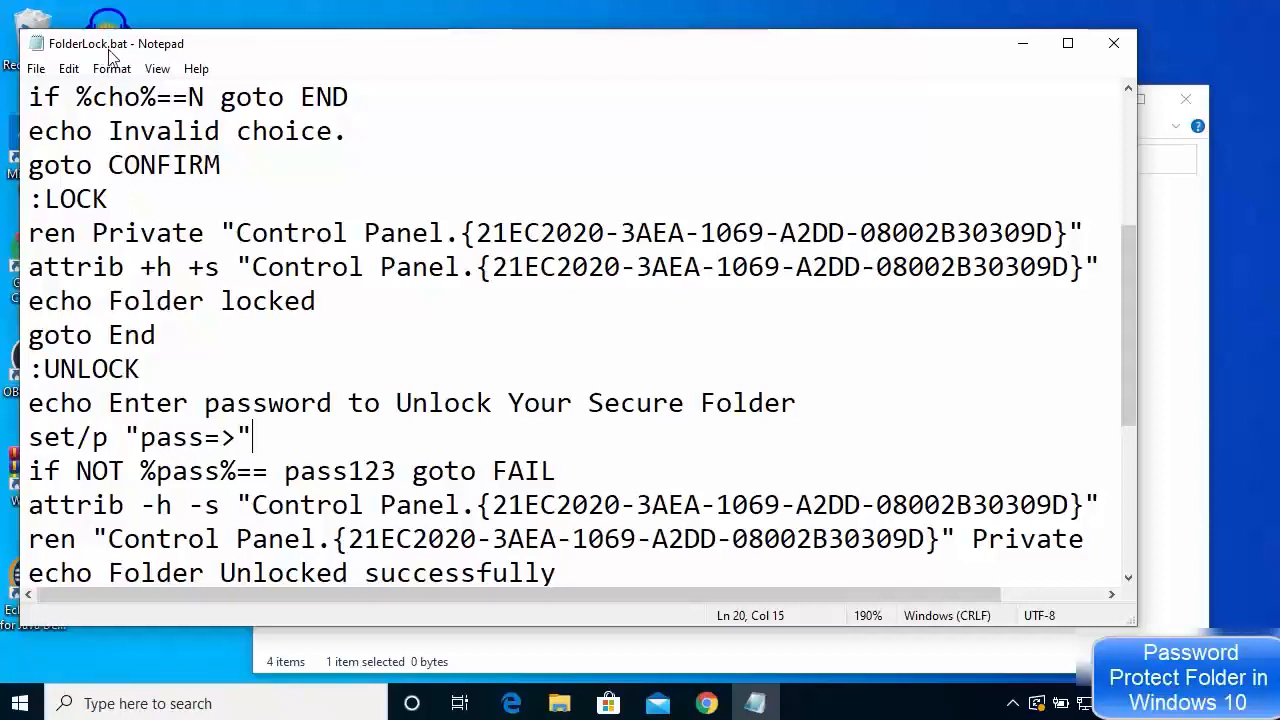
left_click(460, 403)
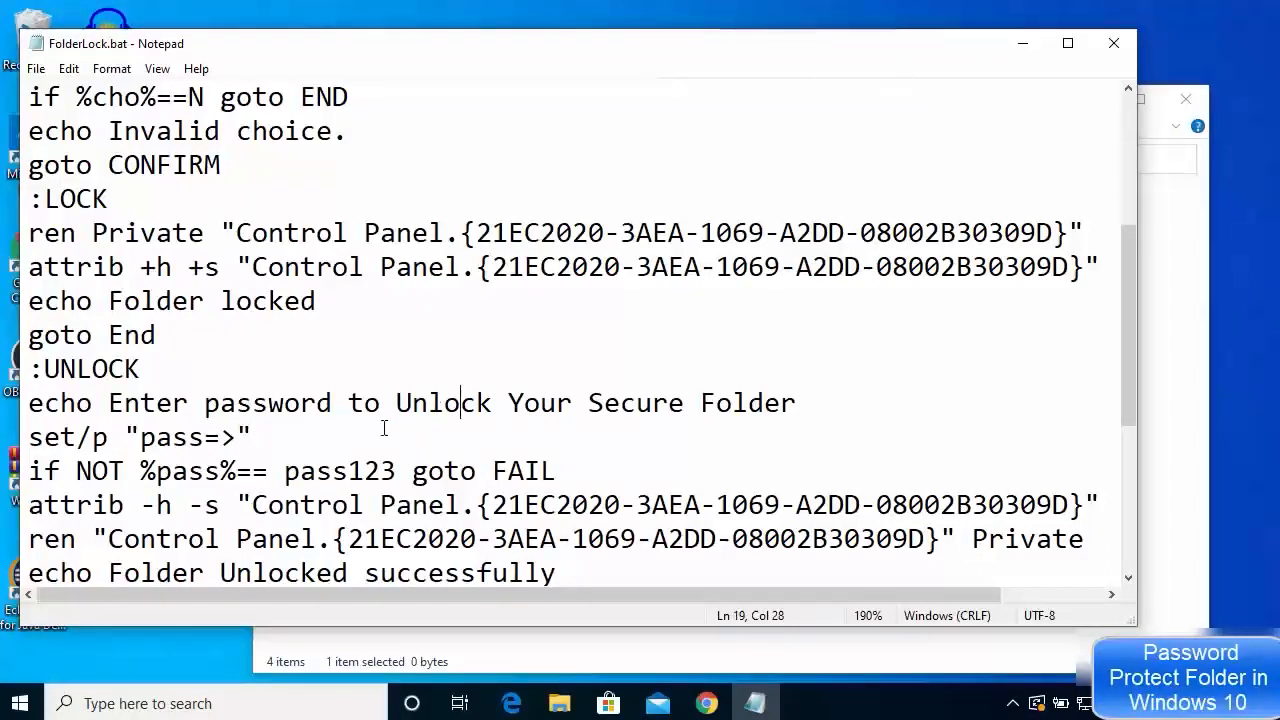
left_click_drag(284, 471, 395, 471)
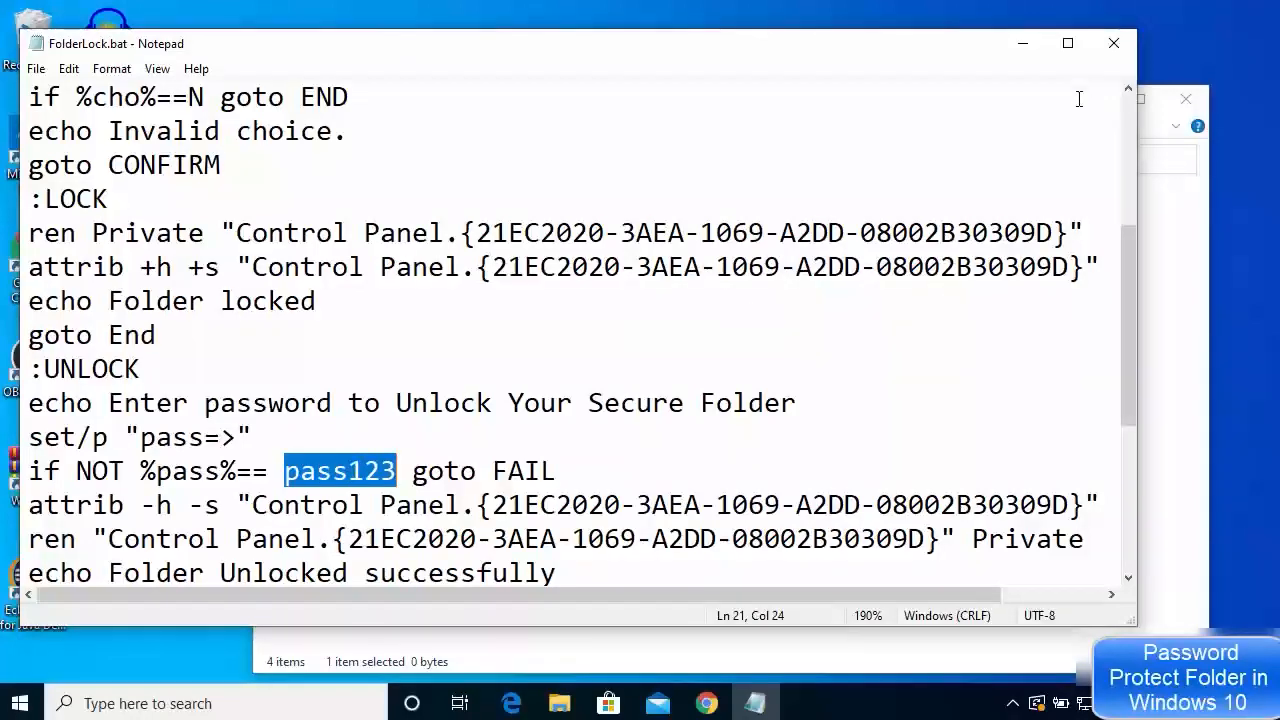
left_click(1112, 43)
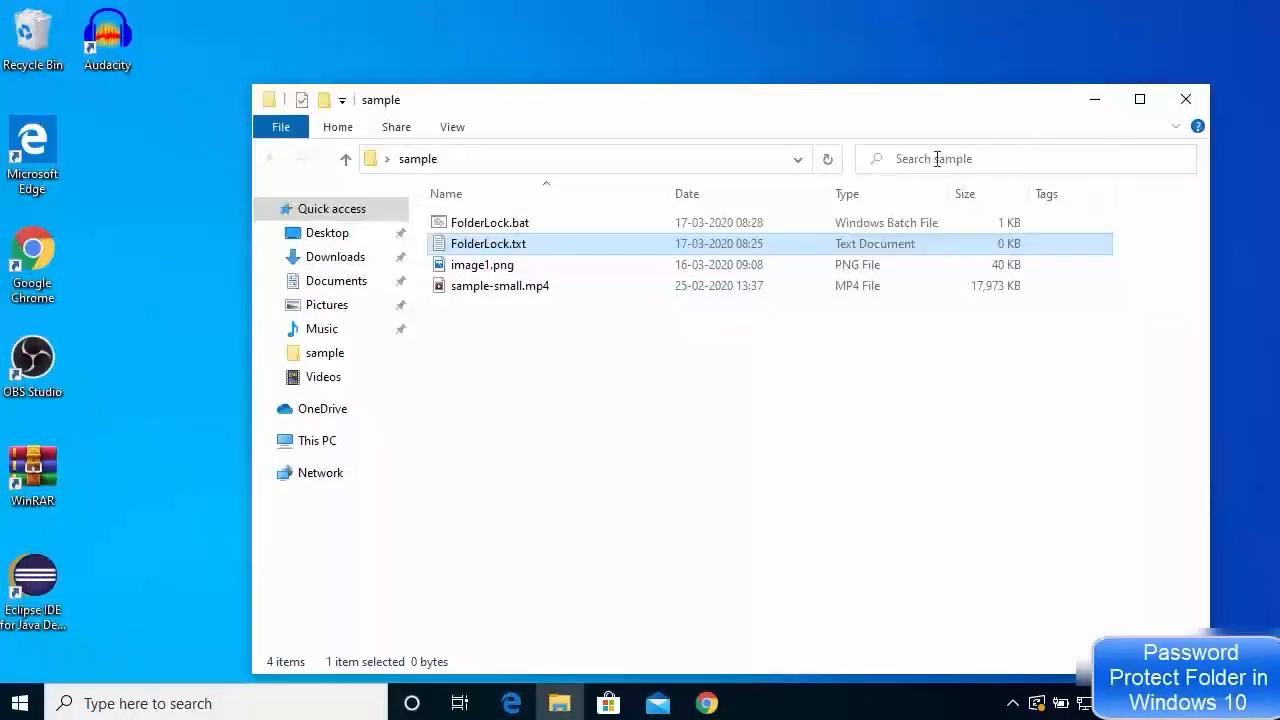
left_click(490, 224)
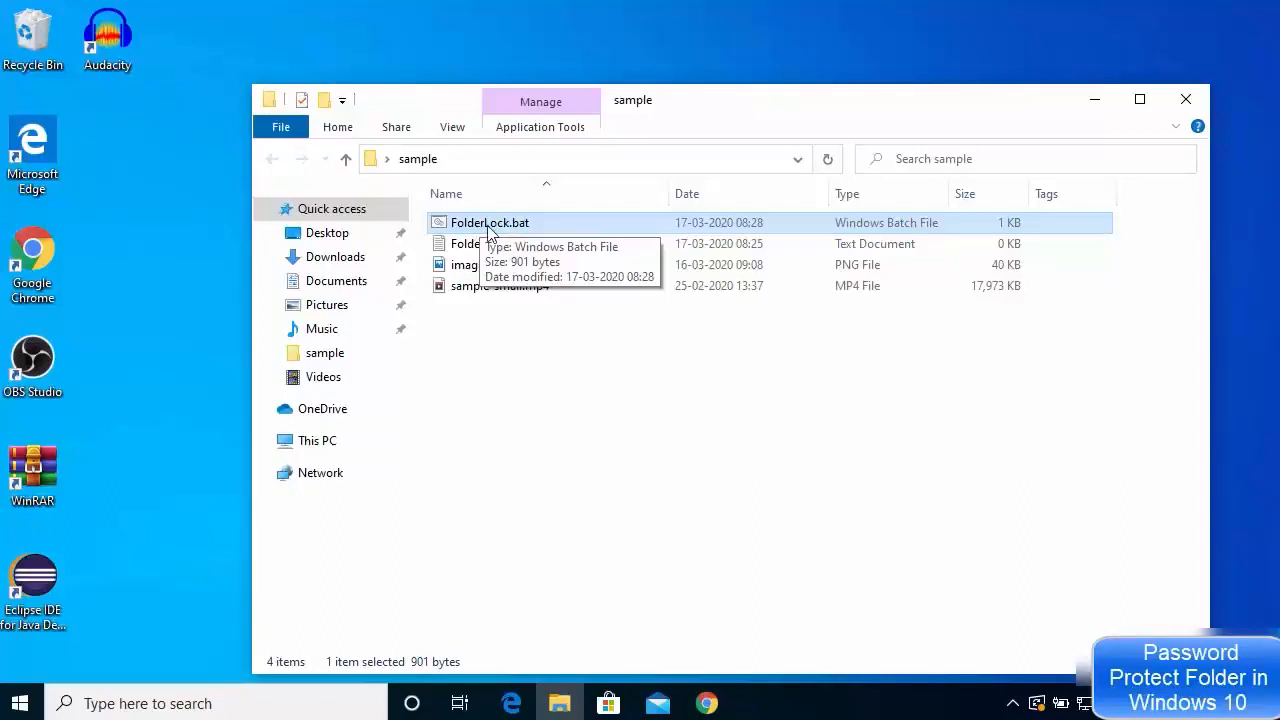
left_click(467, 248)
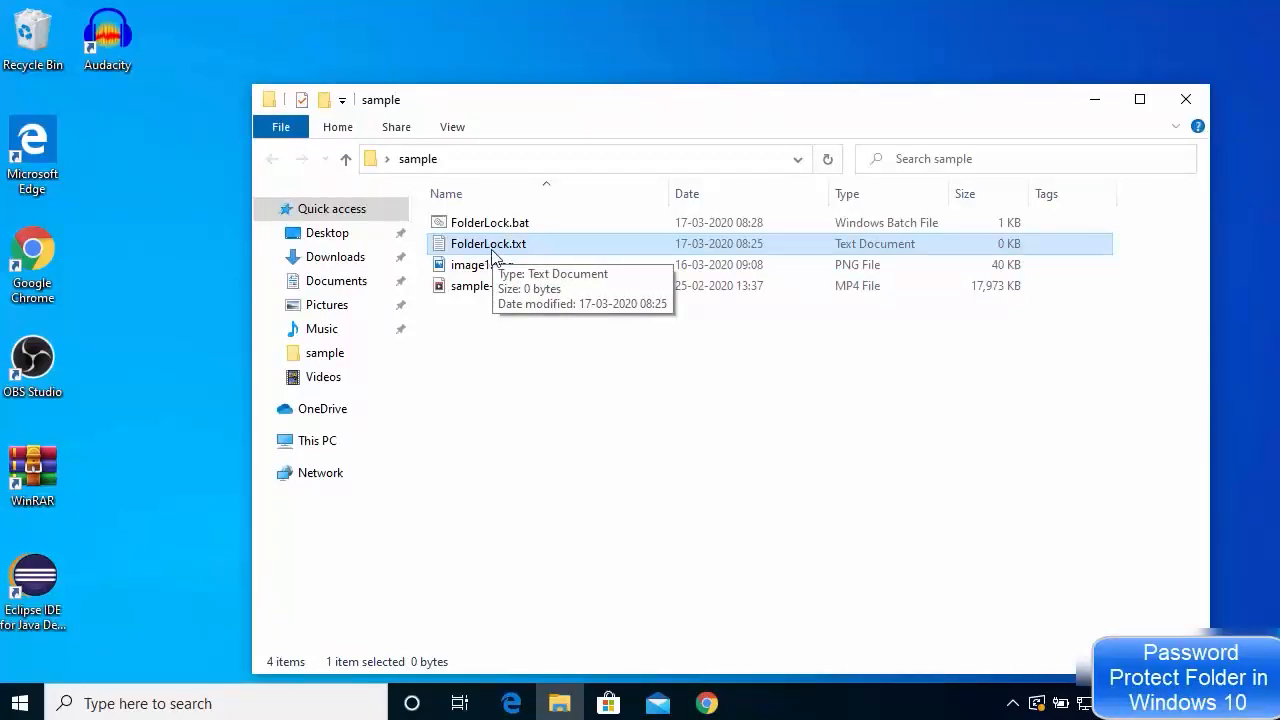
left_click(497, 231)
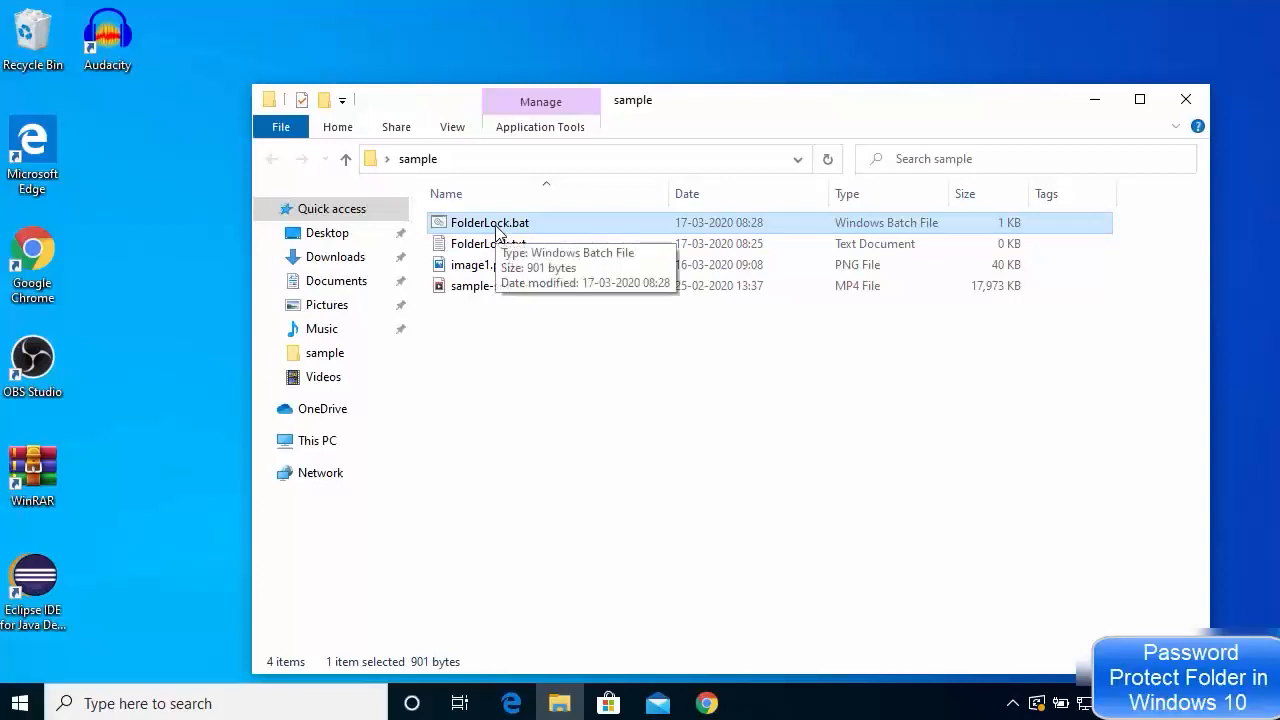
Run FolderLock.bat to create Private, move the other three files into it, and open it
double_click(497, 226)
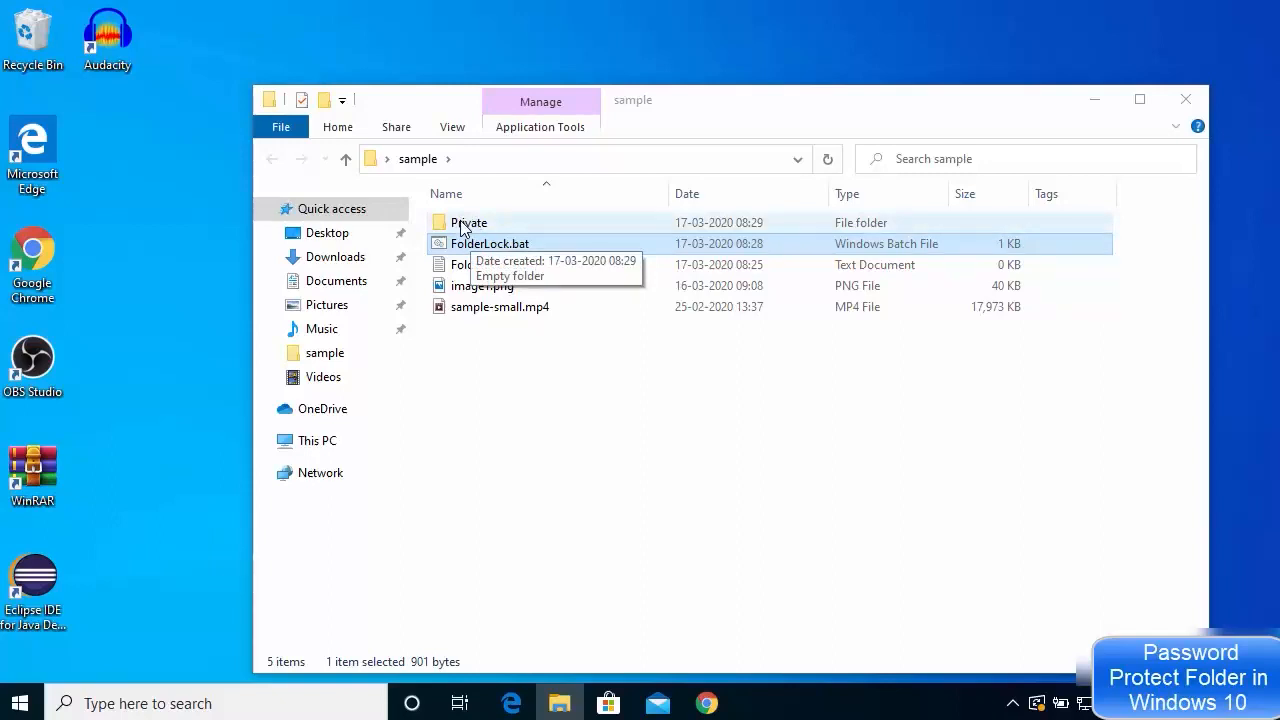
left_click_drag(590, 332, 473, 222)
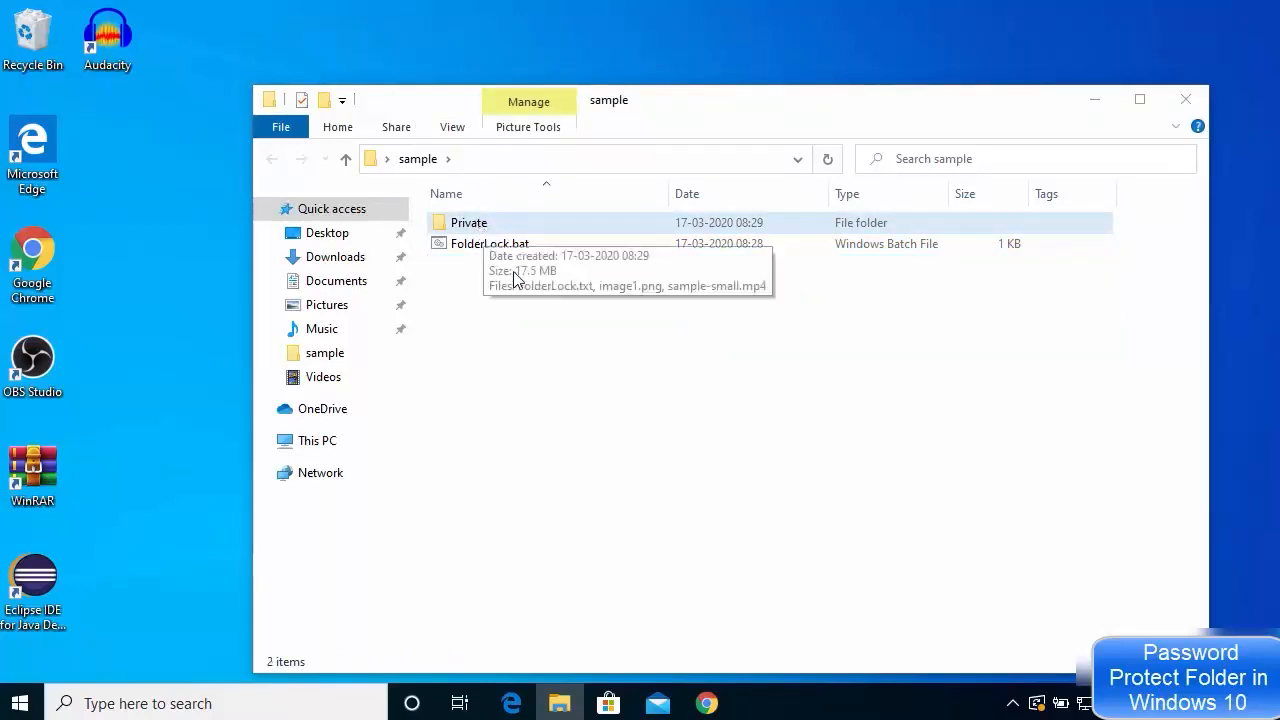
left_click(530, 298)
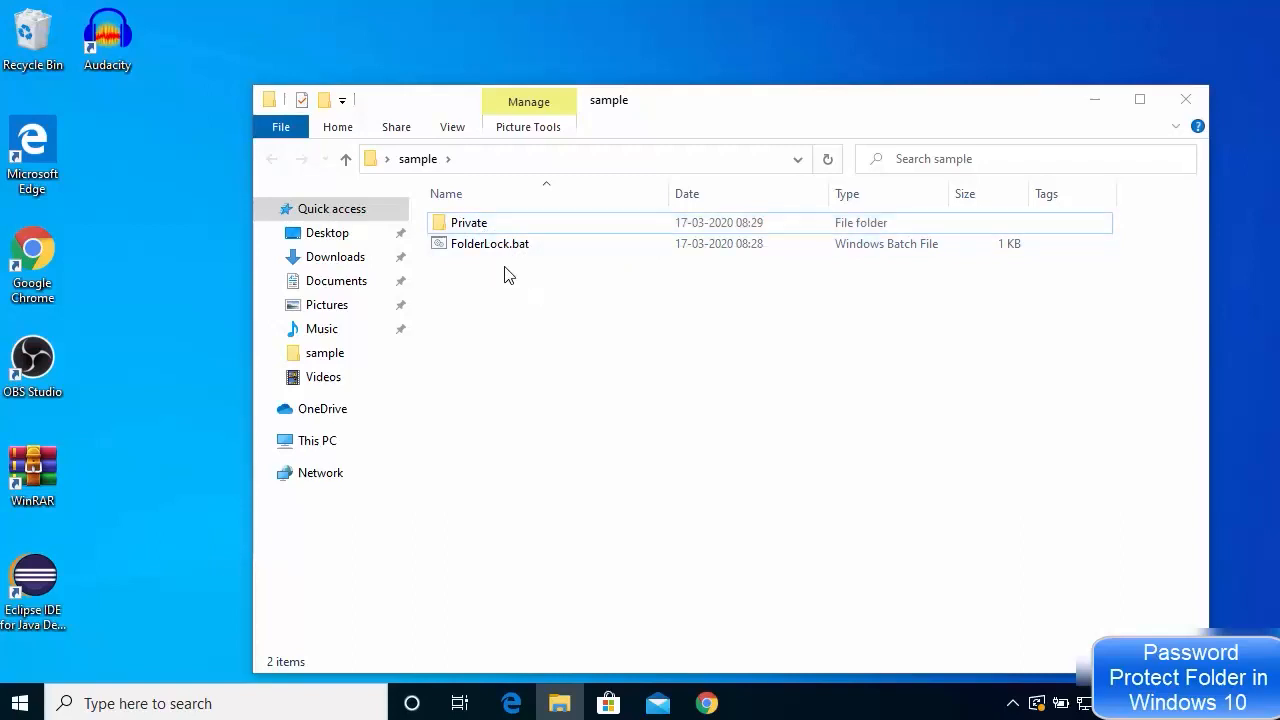
double_click(493, 228)
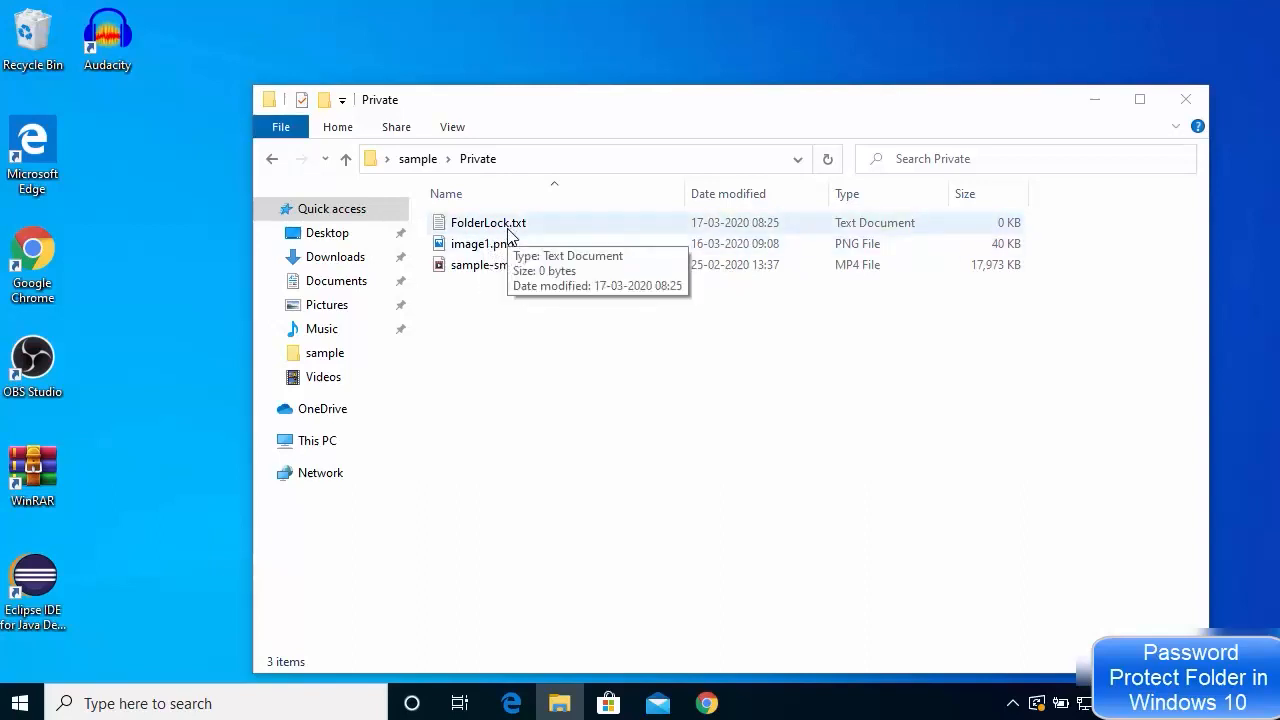
Return from Private to the sample folder listing Private and FolderLock.bat, with nothing selected
left_click(272, 159)
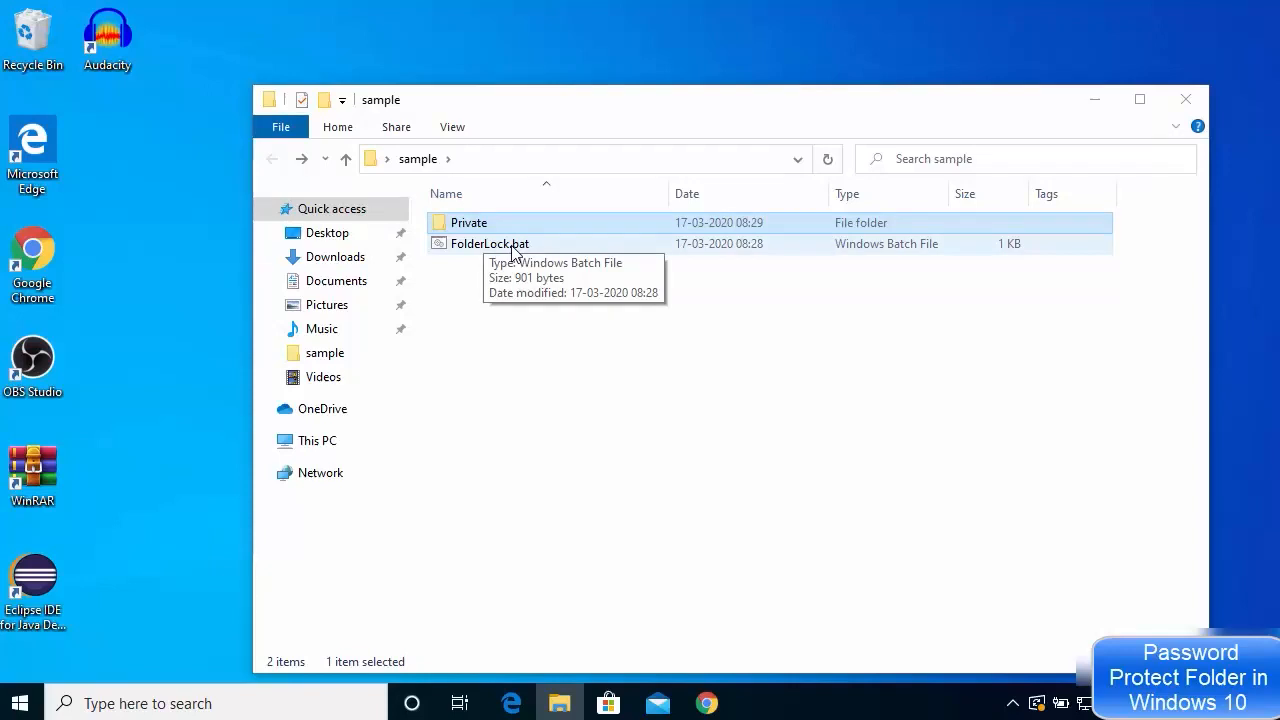
double_click(481, 229)
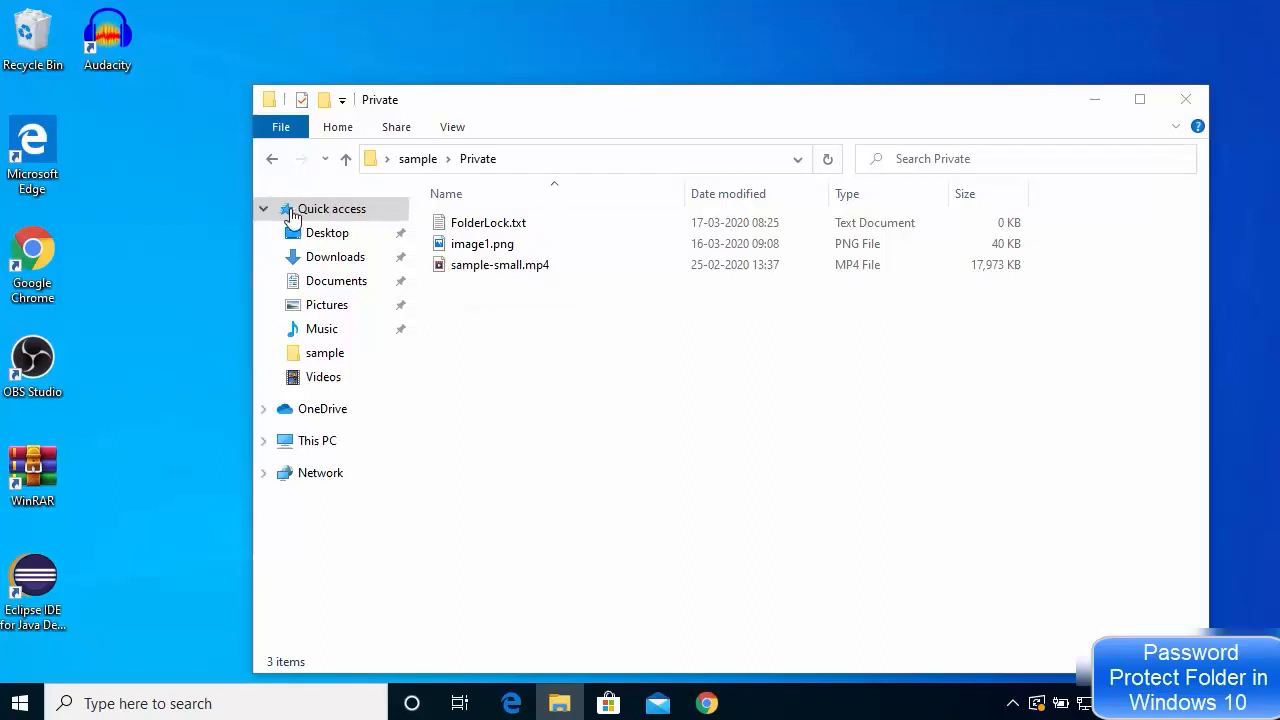
left_click(274, 160)
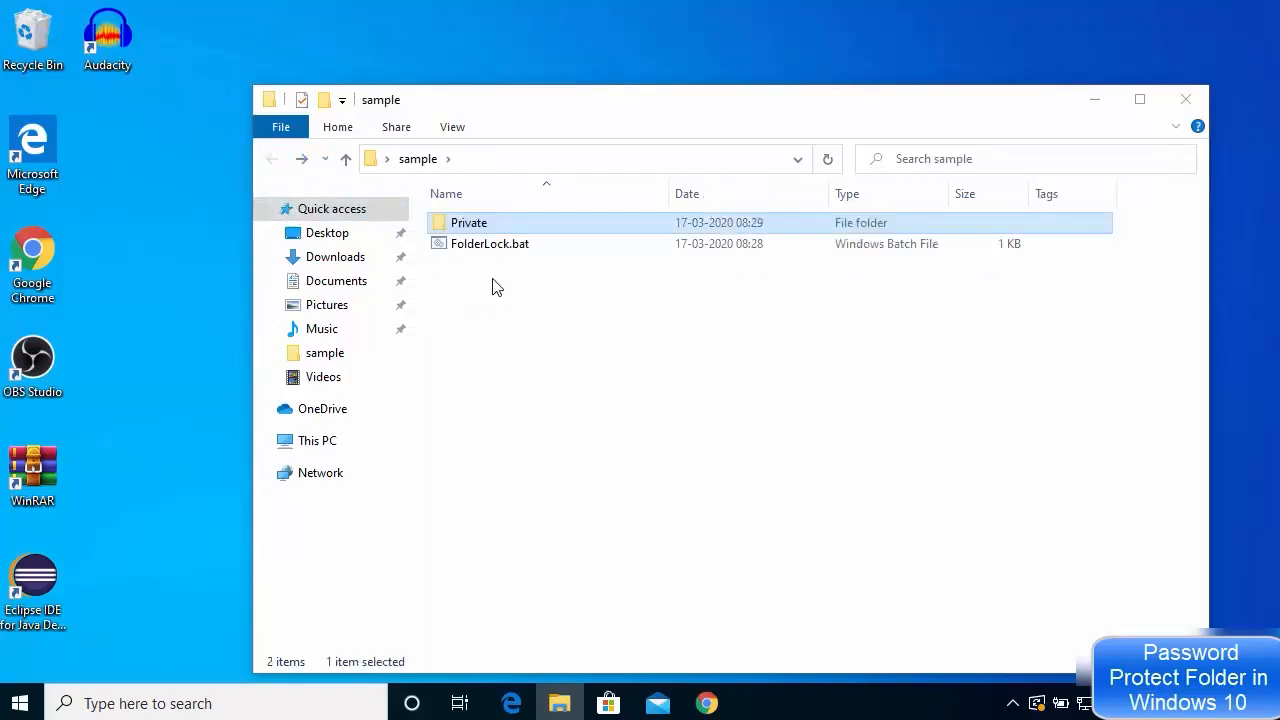
left_click(502, 288)
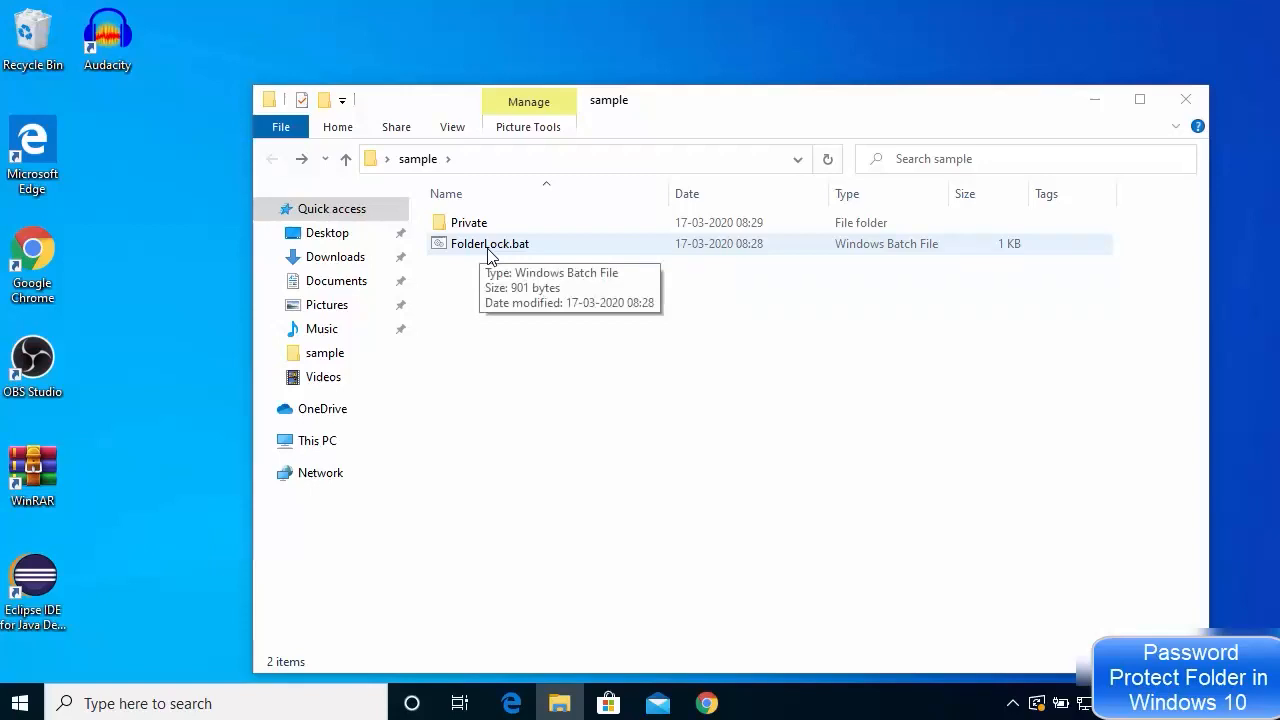
Run FolderLock.bat and enlarge the console font to size 24
double_click(490, 250)
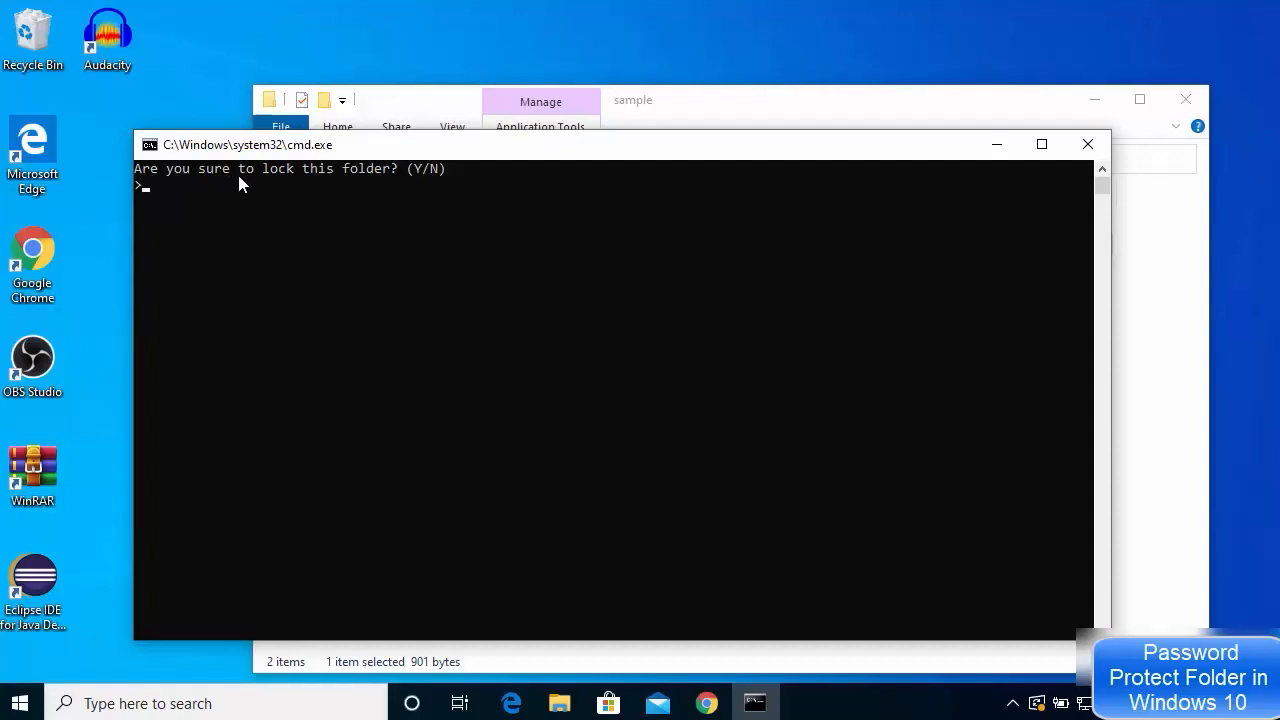
left_click(320, 187)
left_click(149, 147)
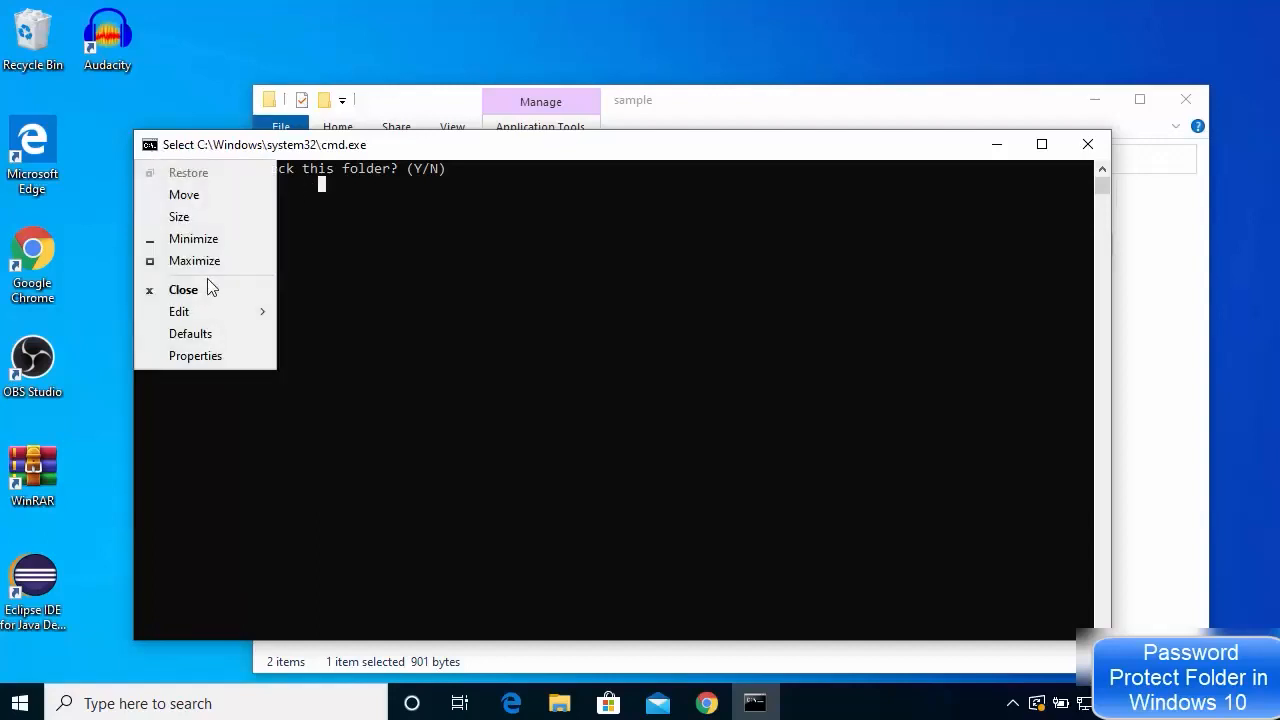
left_click(214, 358)
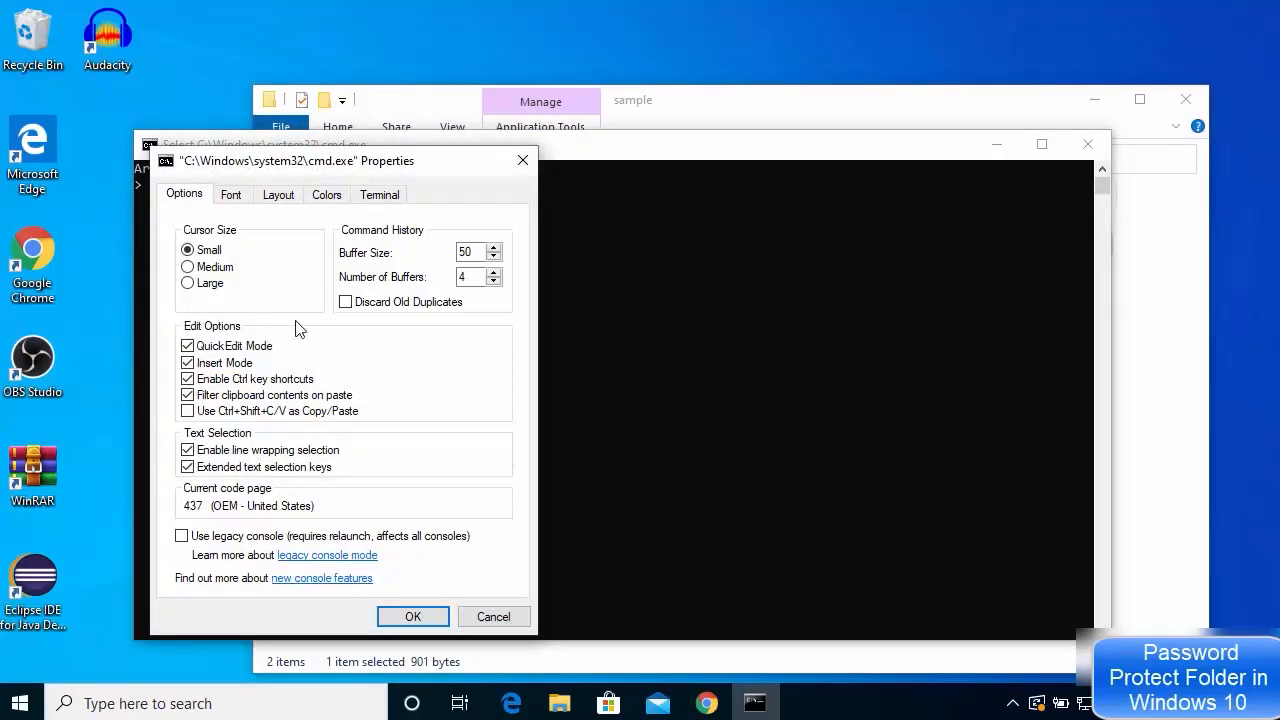
left_click(234, 195)
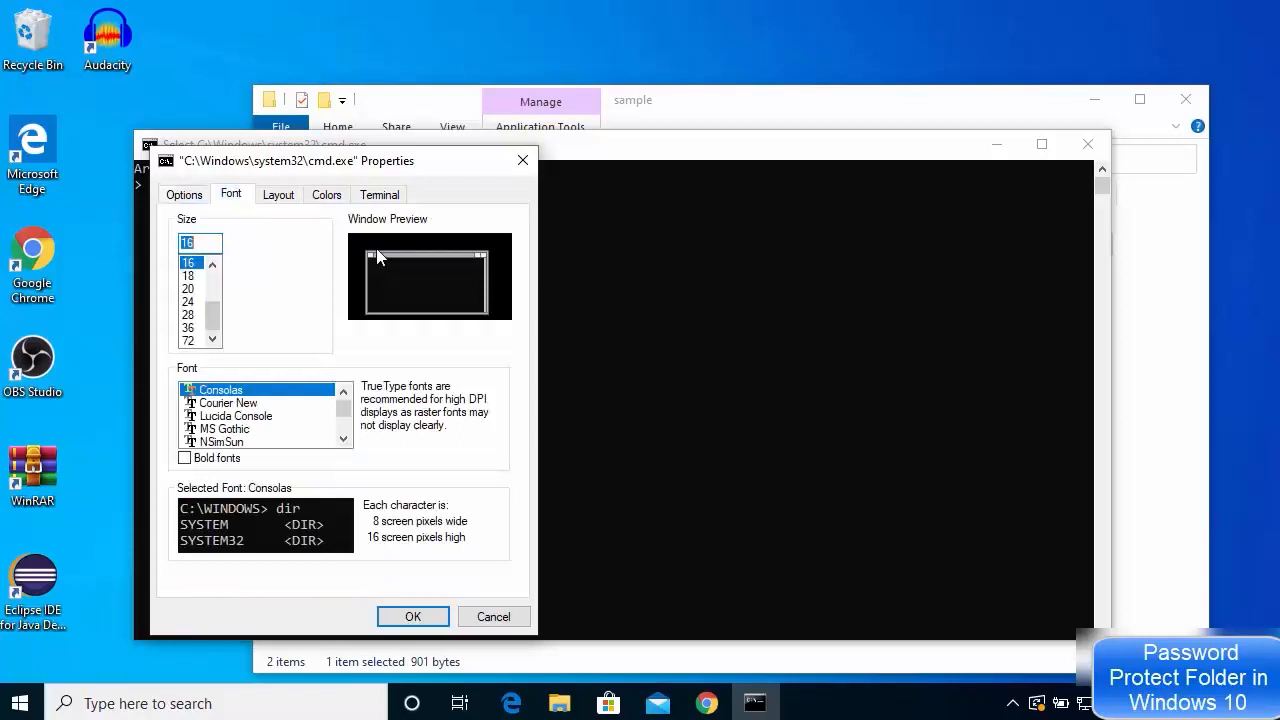
left_click(192, 302)
left_click(434, 616)
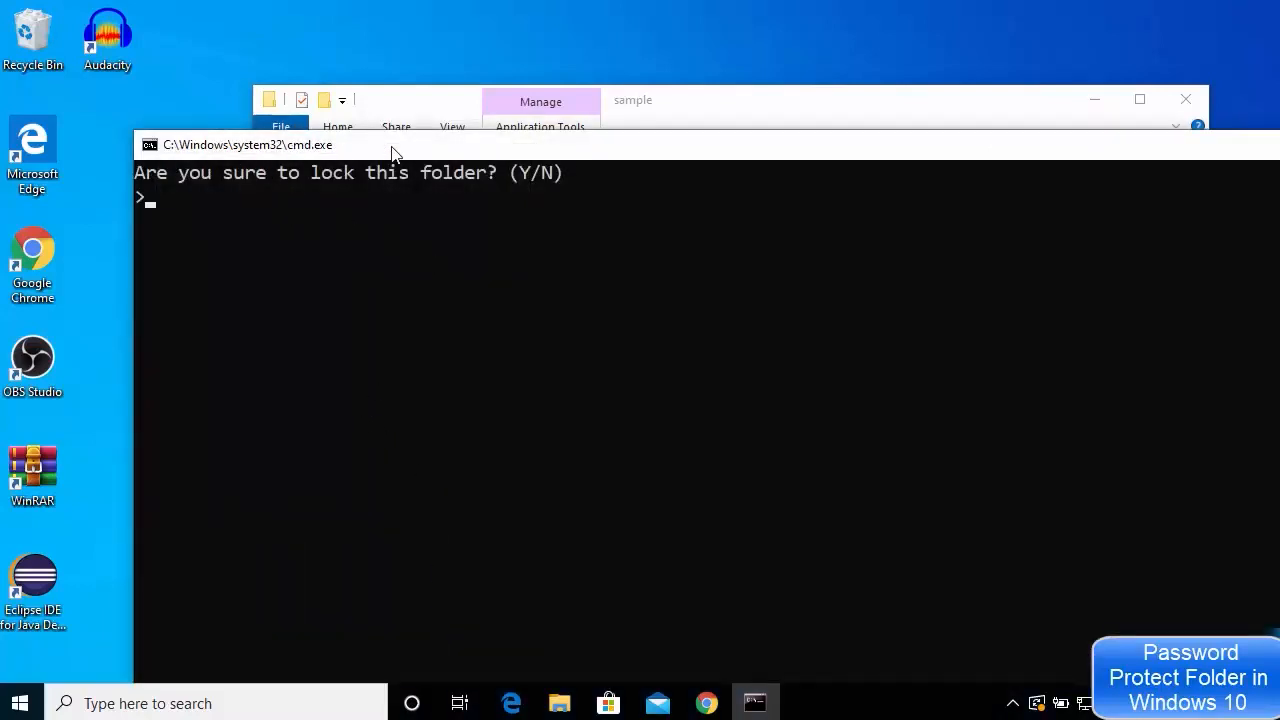
Answer Y to the lock prompt so the Private folder is hidden
left_click_drag(391, 151, 423, 196)
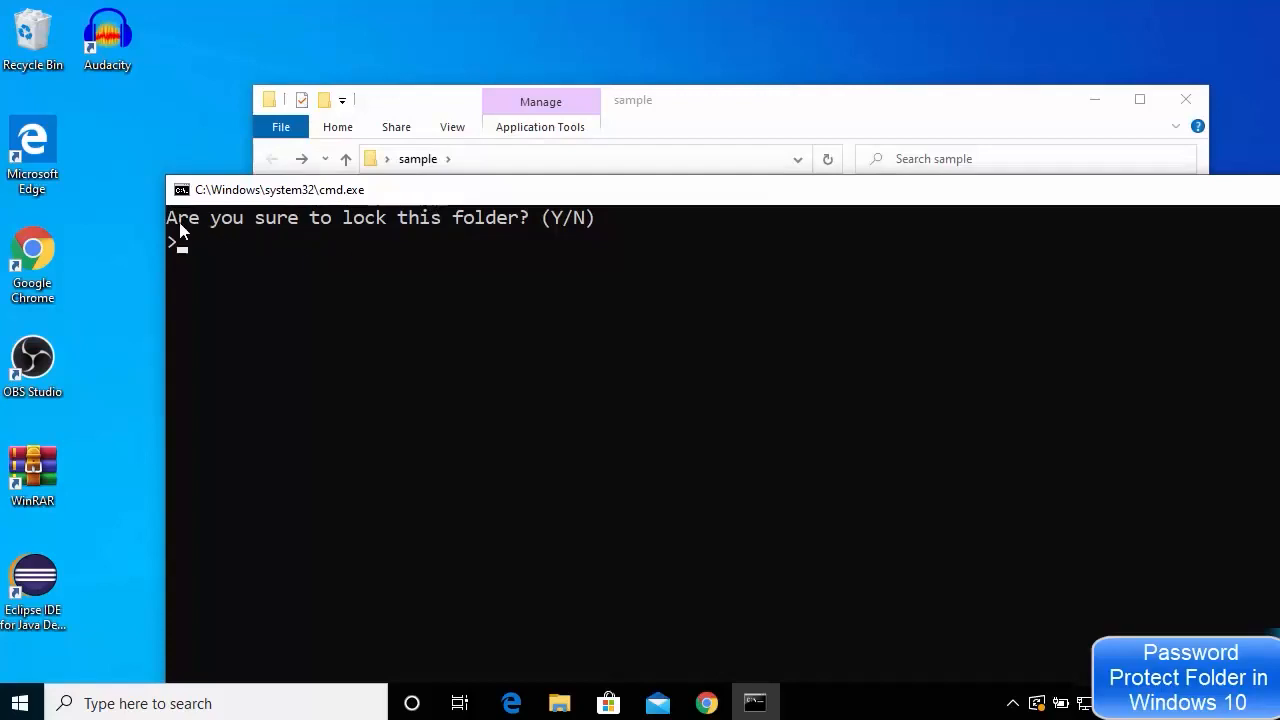
left_click(406, 245)
left_click(293, 265)
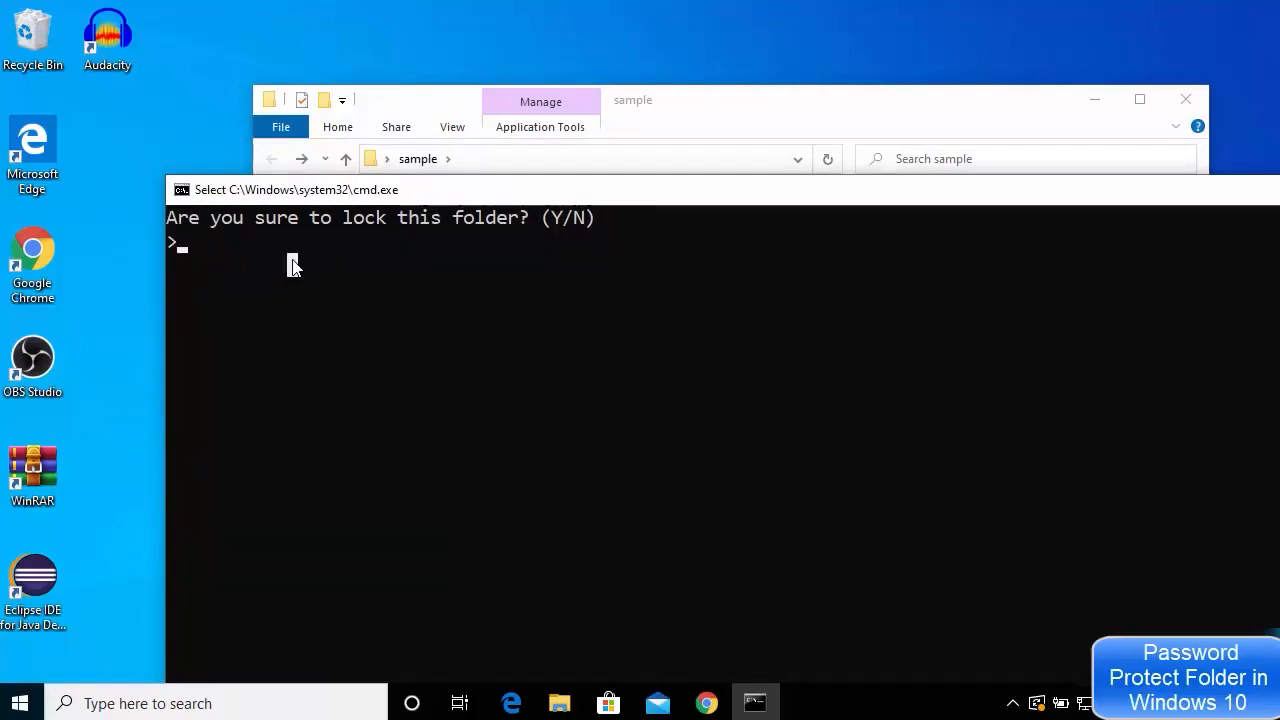
type("Y")
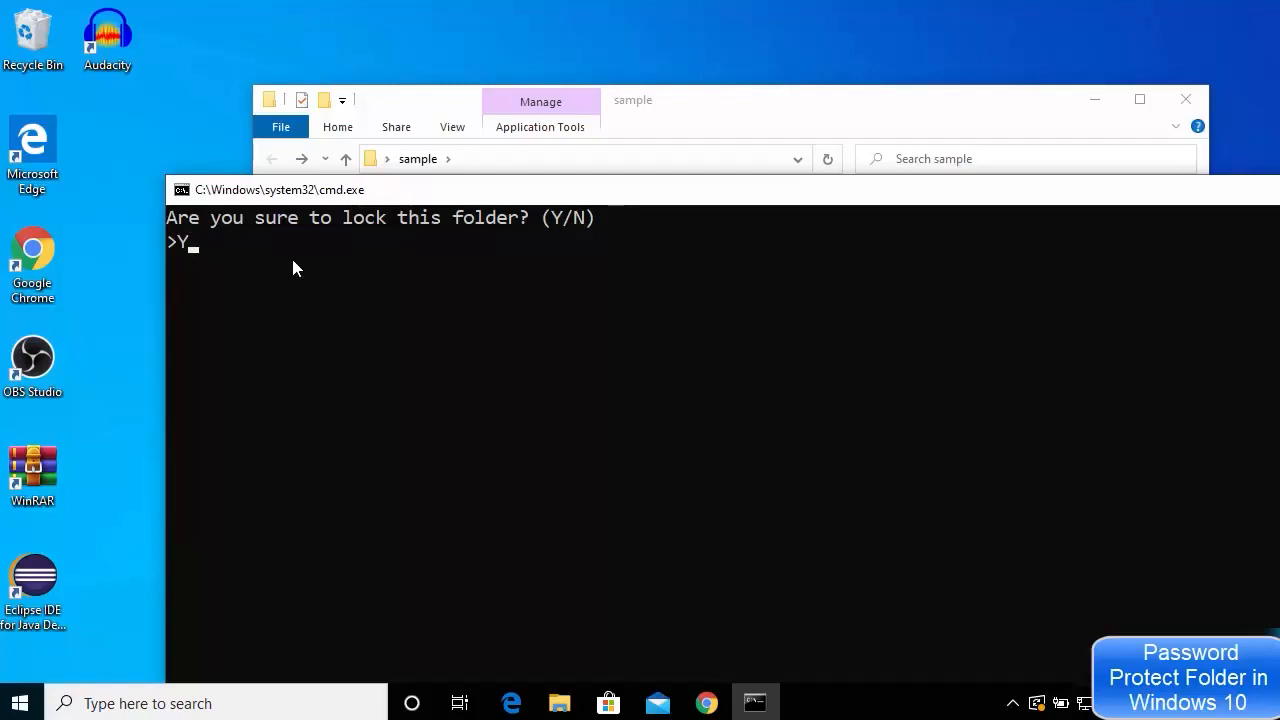
key("Return")
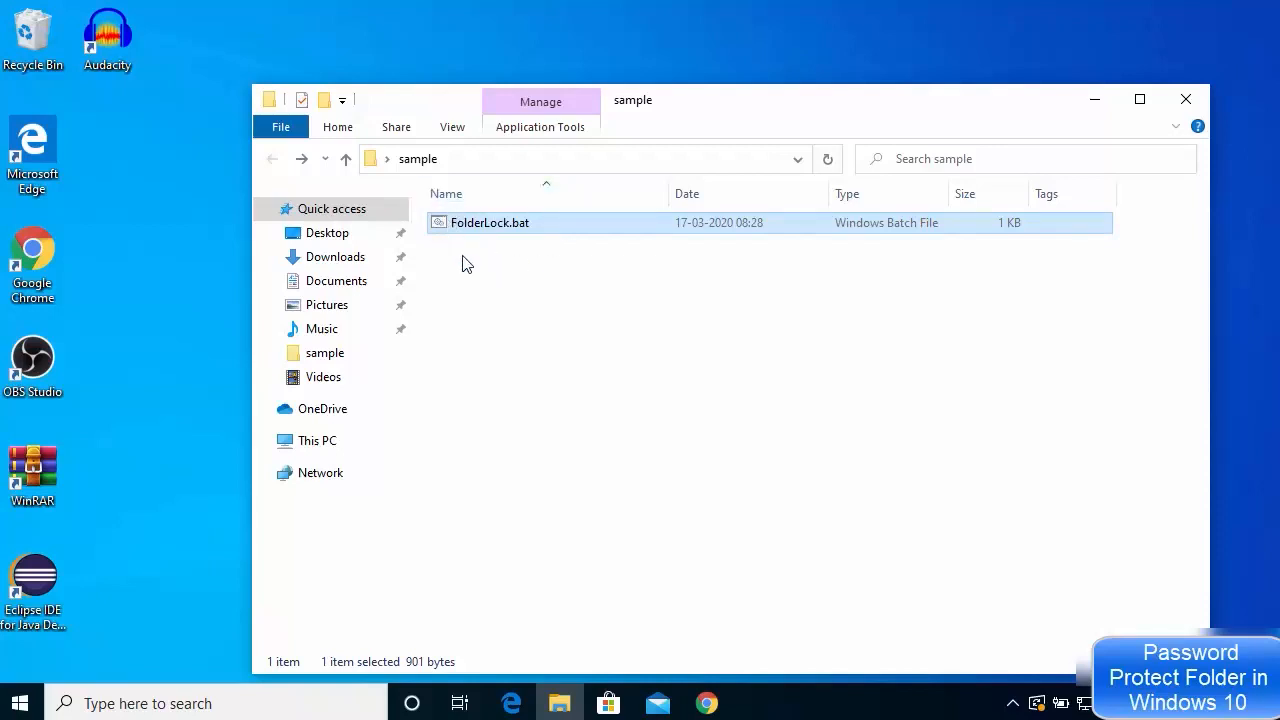
Rerun FolderLock.bat and enter the folder password to unlock and reveal Private
left_click(530, 256)
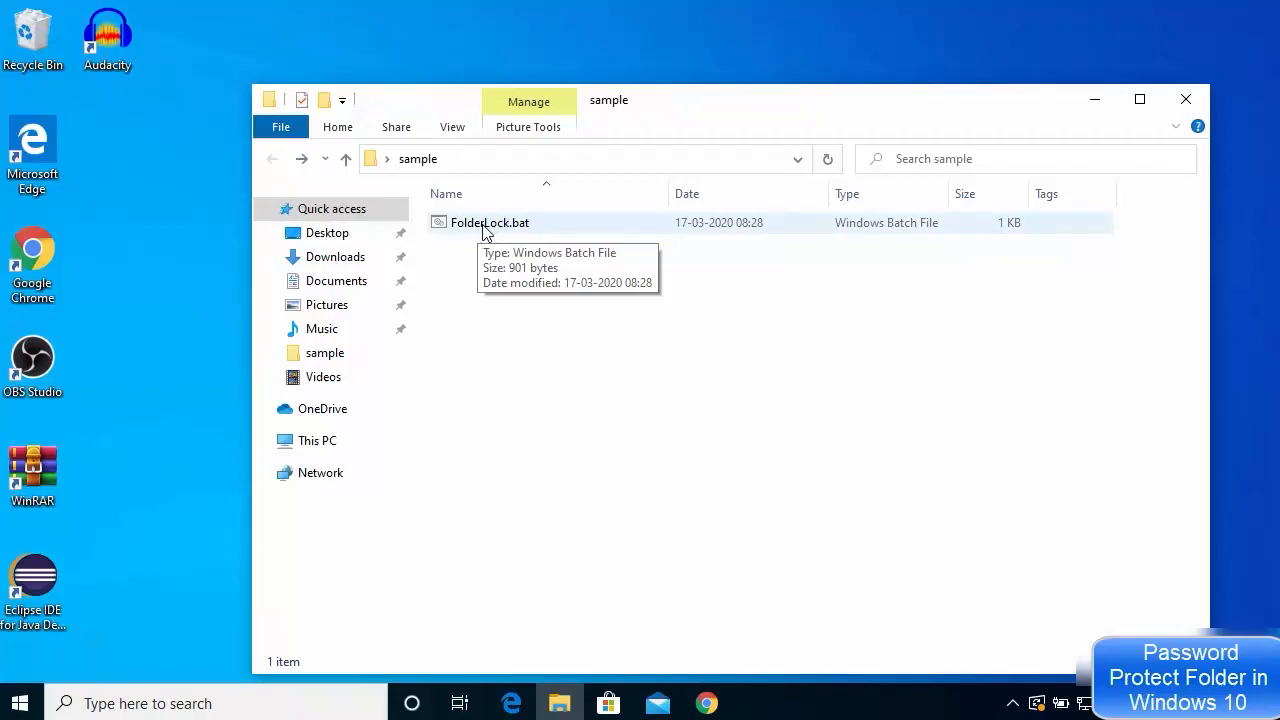
double_click(484, 229)
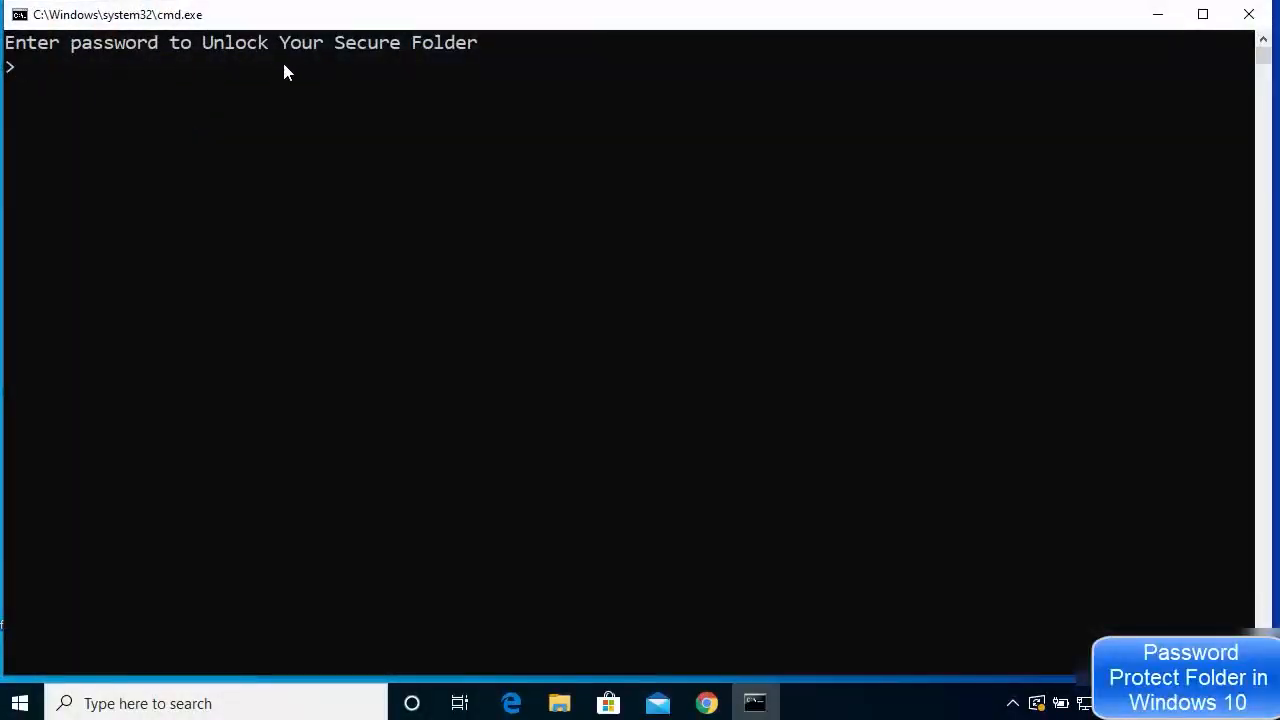
left_click(406, 66)
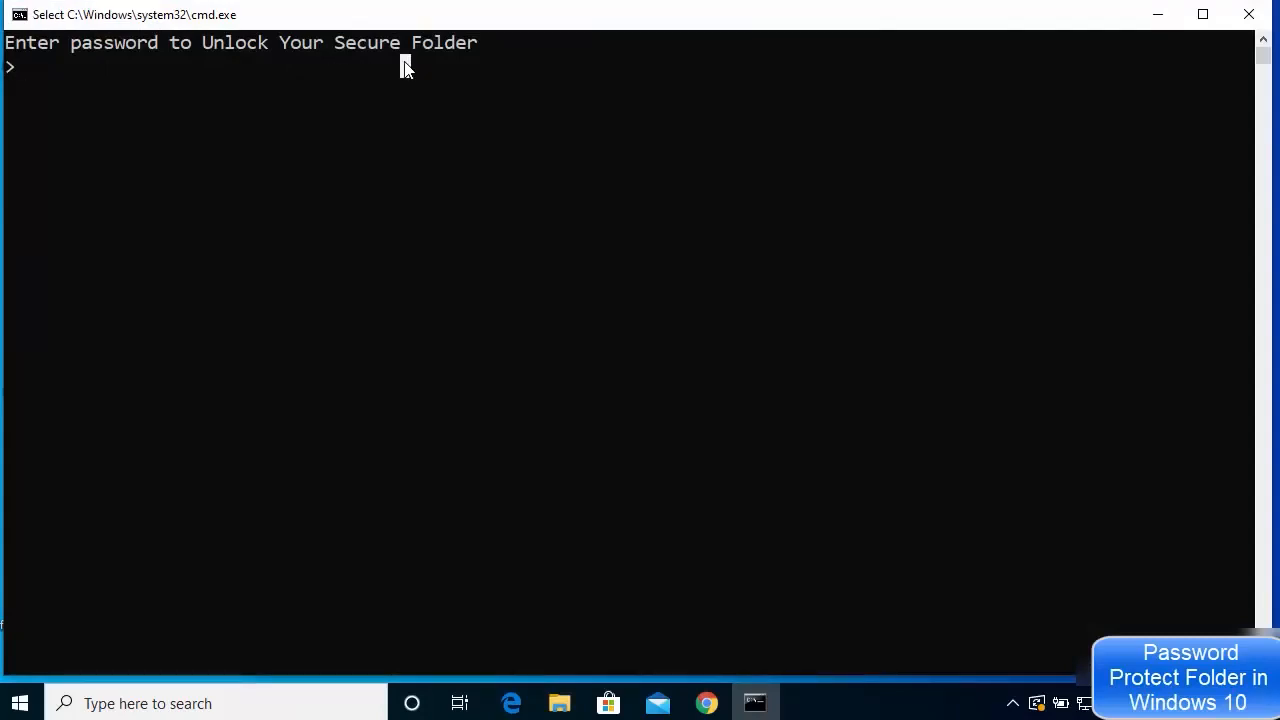
left_click(316, 72)
type("pass123")
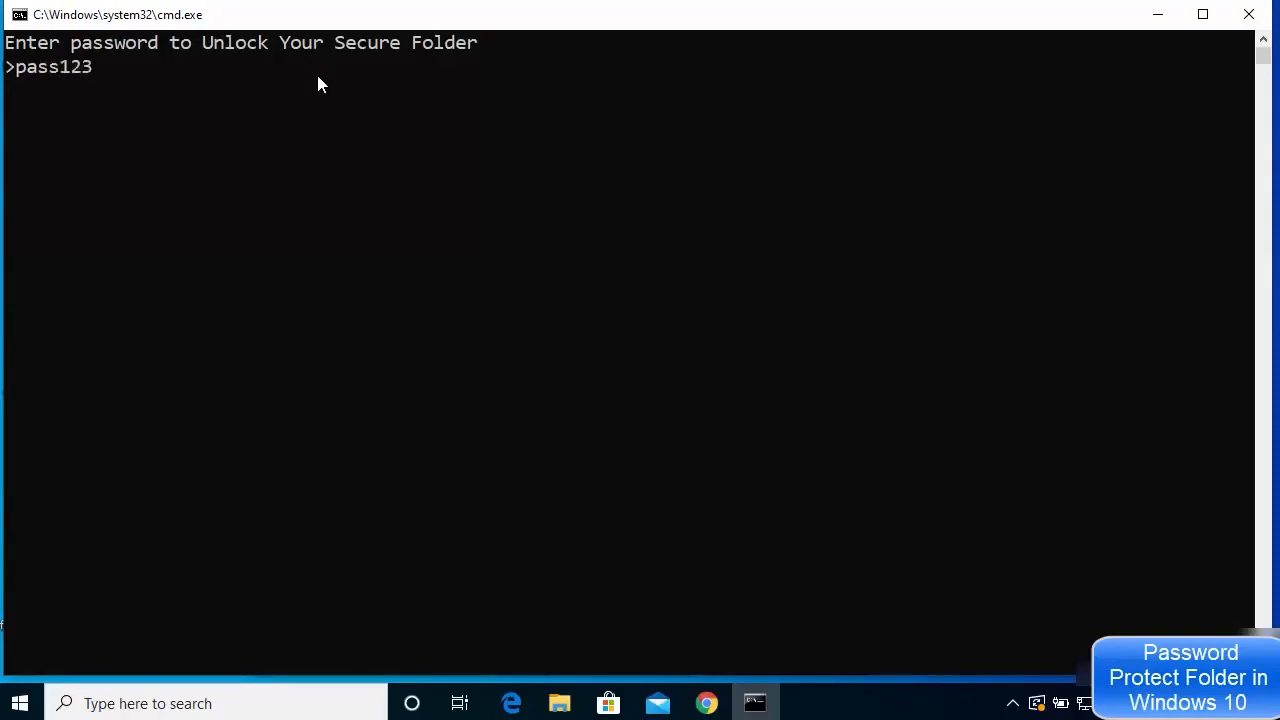
key("Return")
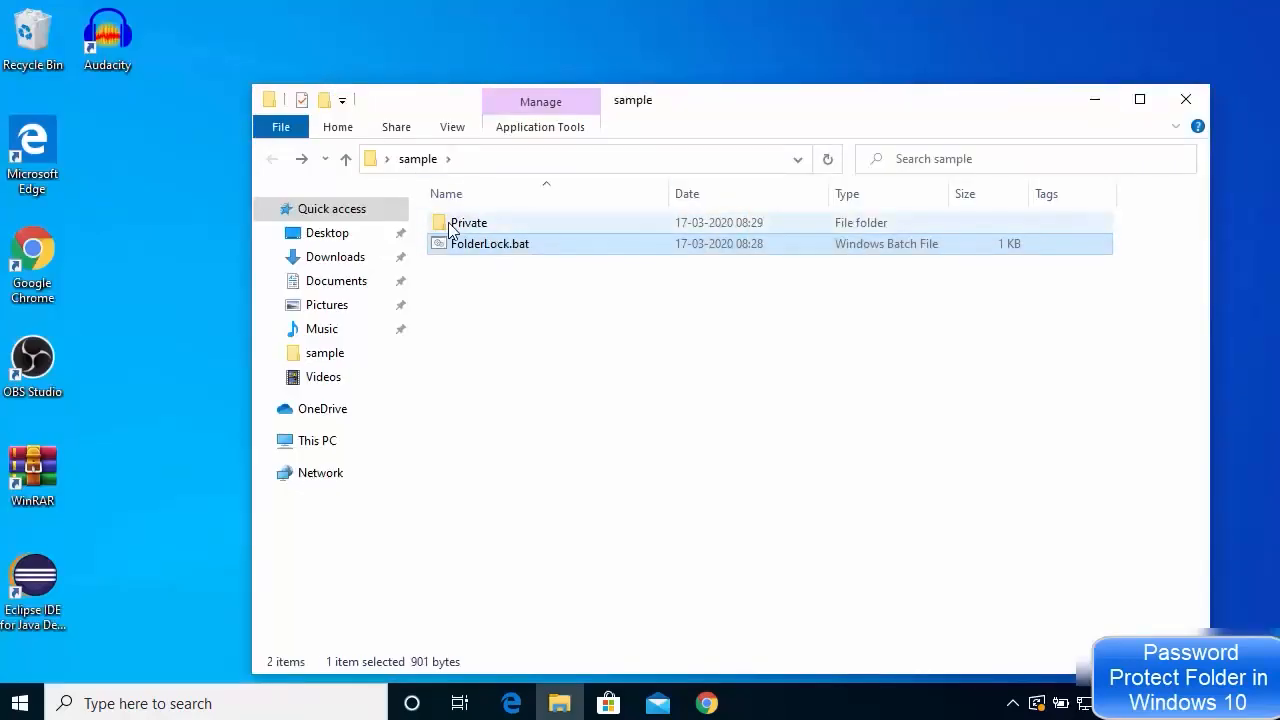
Check the three files in Private, then rerun FolderLock.bat and answer Y to relock it
double_click(468, 229)
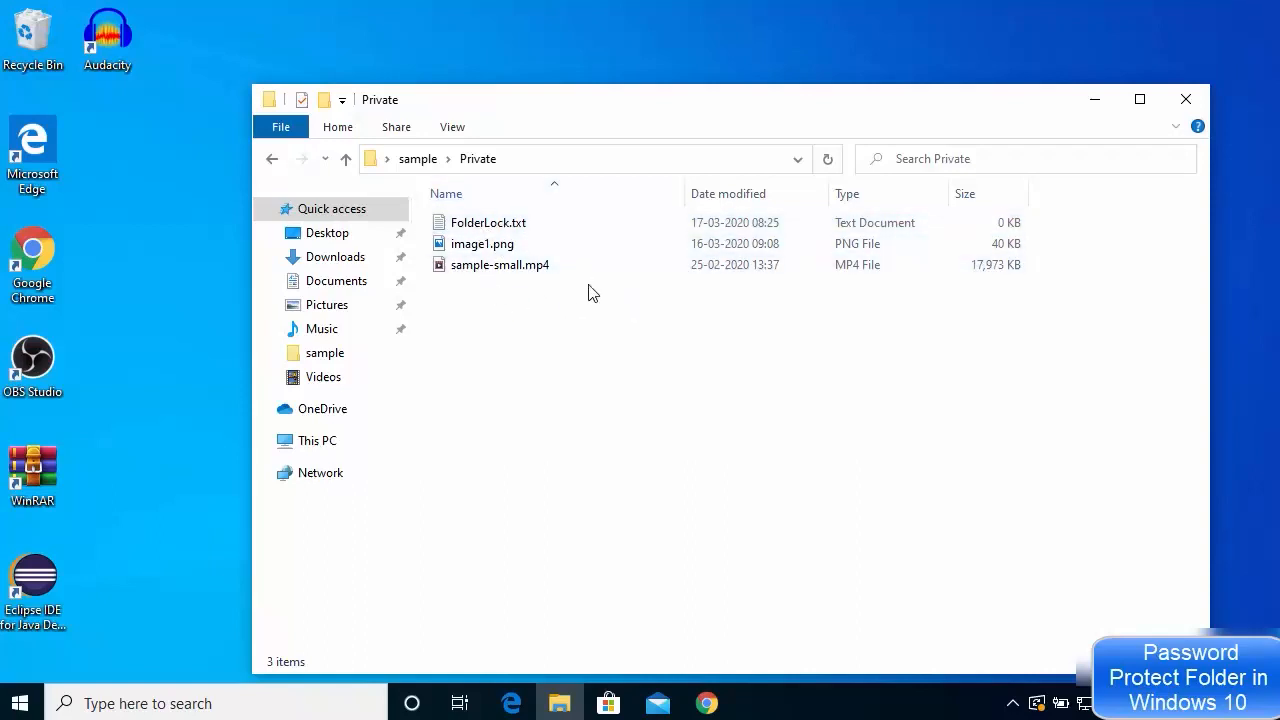
left_click(272, 162)
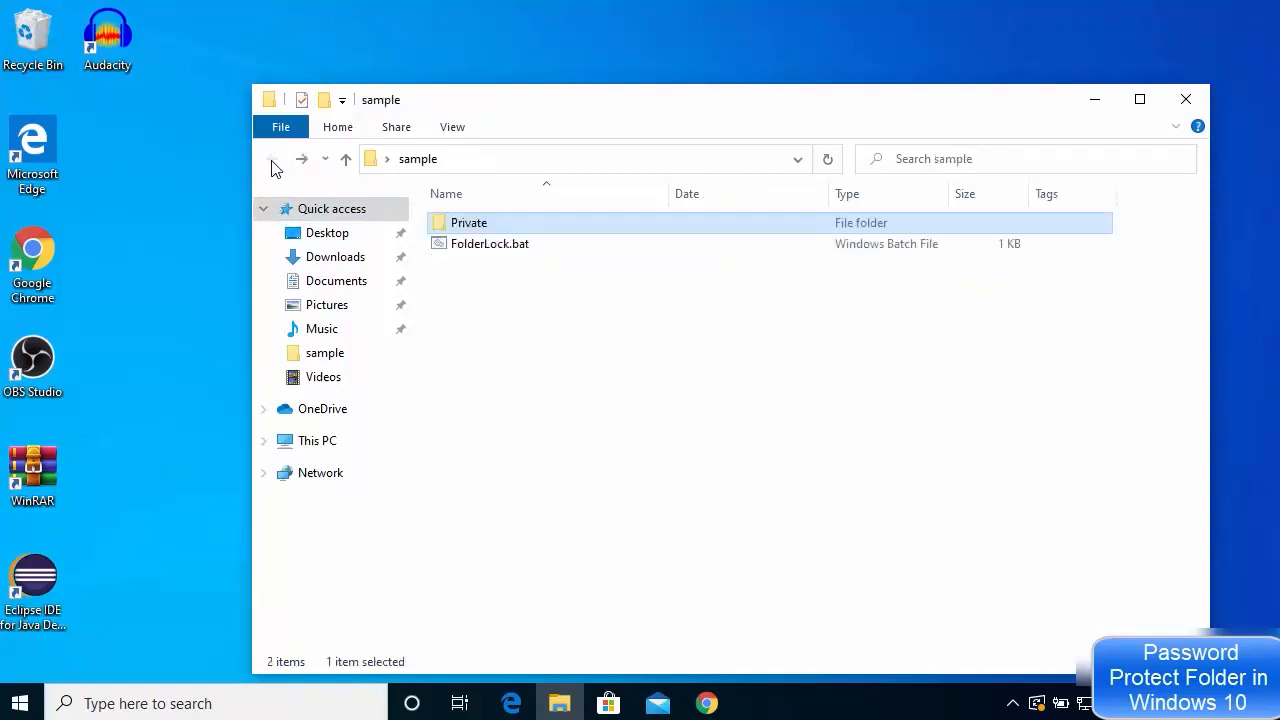
double_click(489, 247)
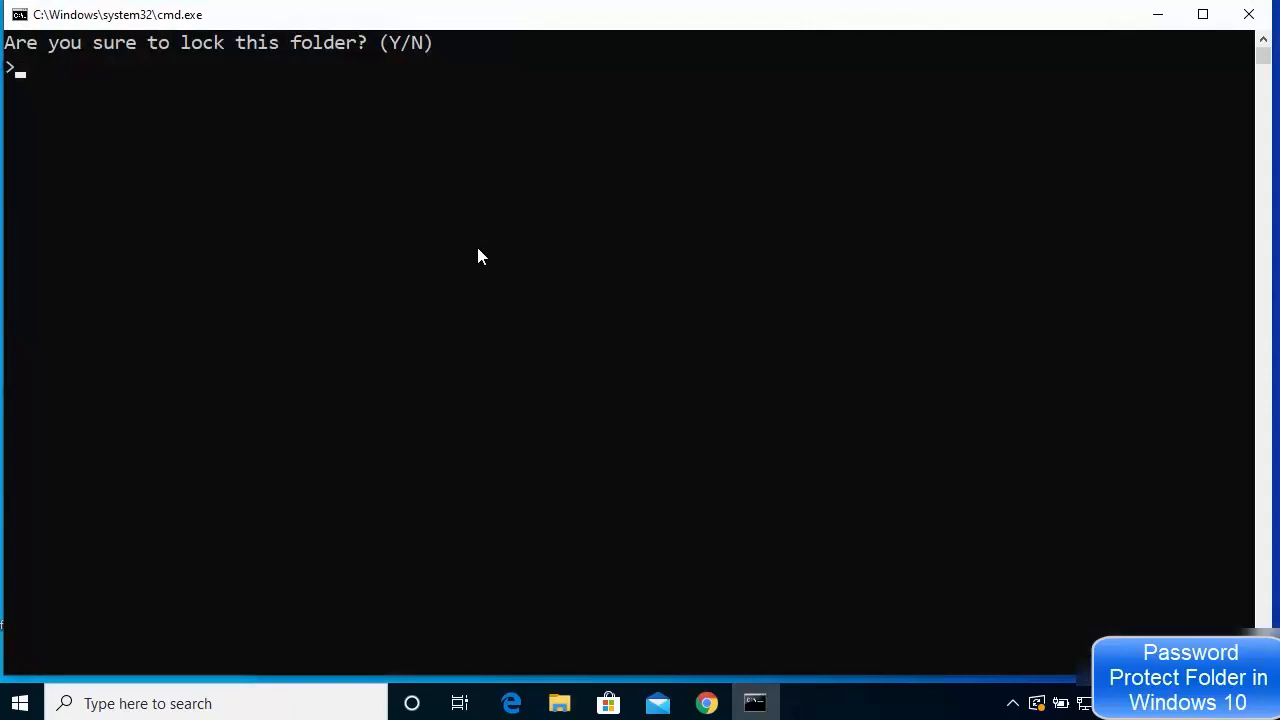
type("Y")
key("Return")
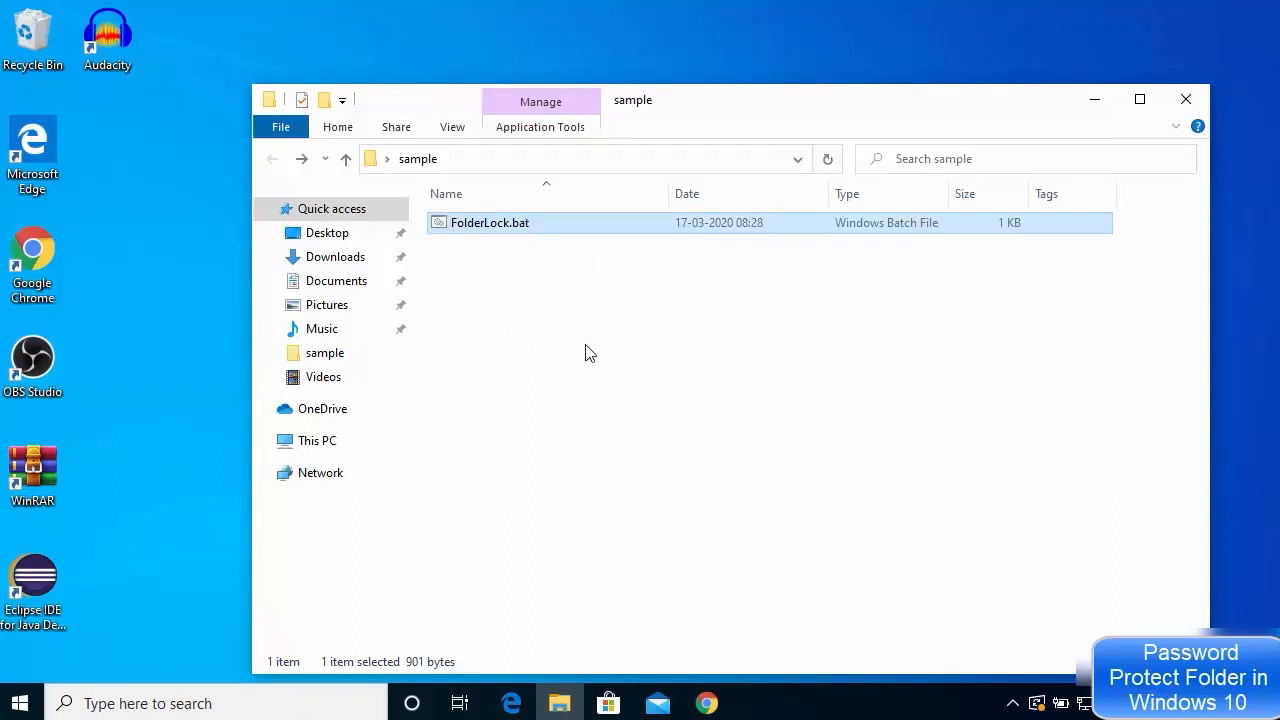
left_click(1251, 369)
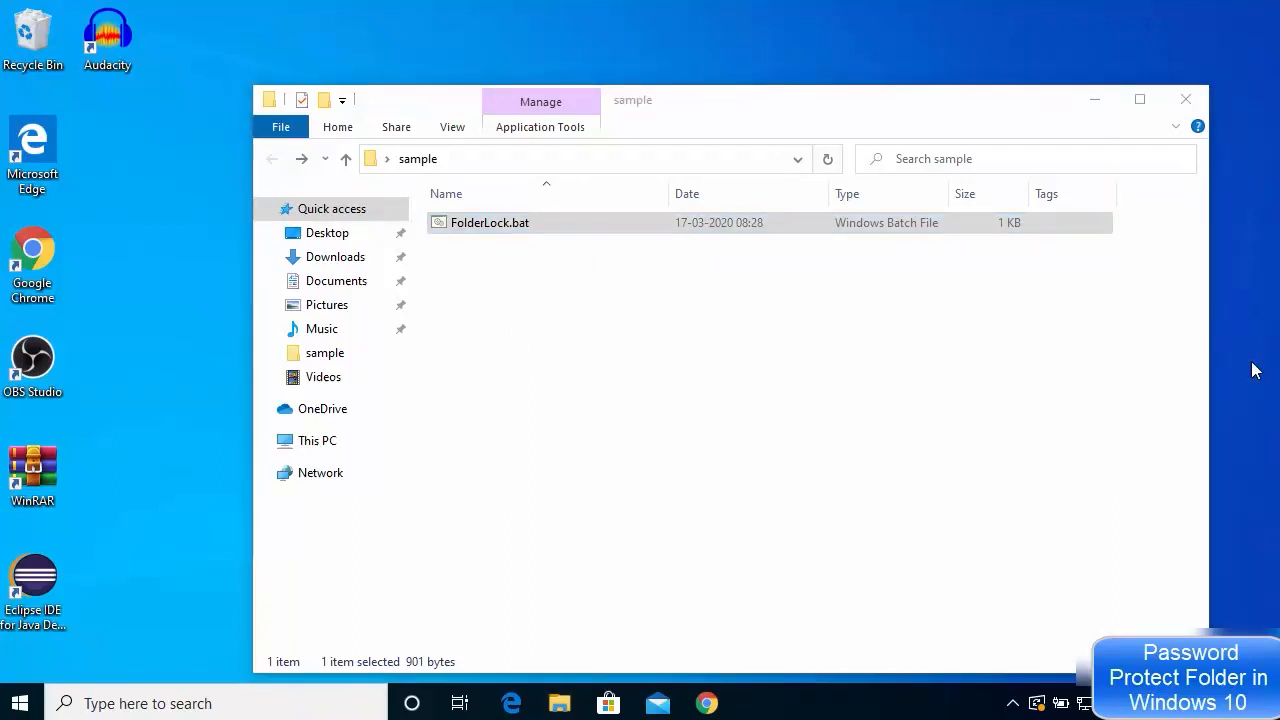